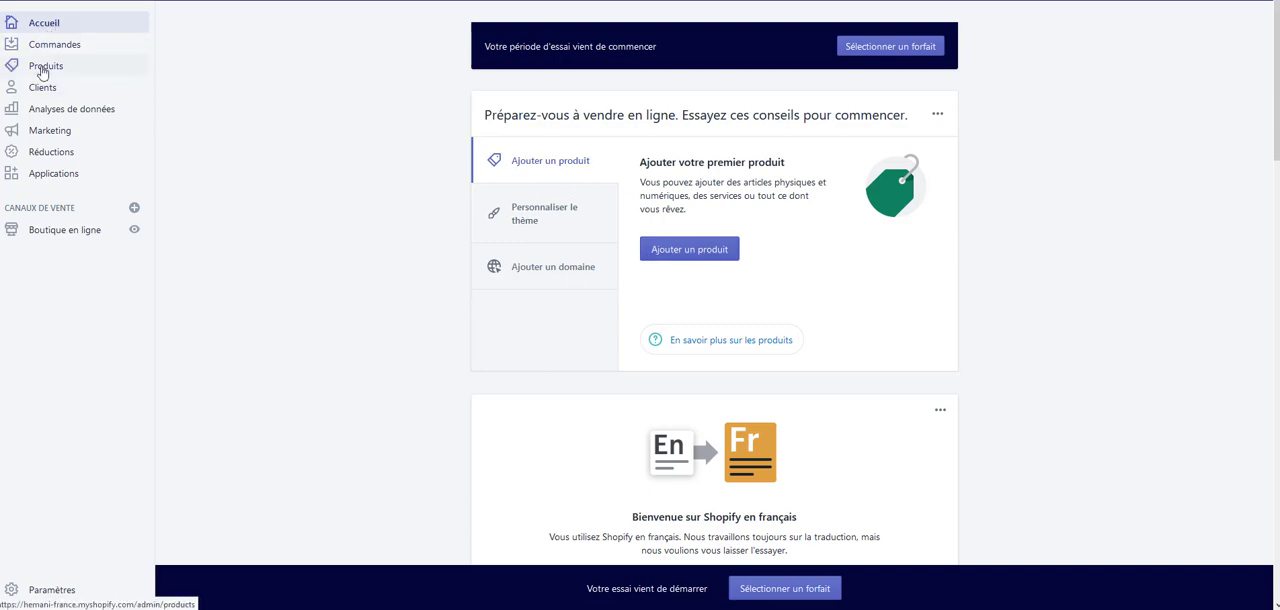
Create a new product titled "Poudre de nigelle (200 gr)" and upload its three product photos
{"action": "left_click", "coordinate": [689, 256]}
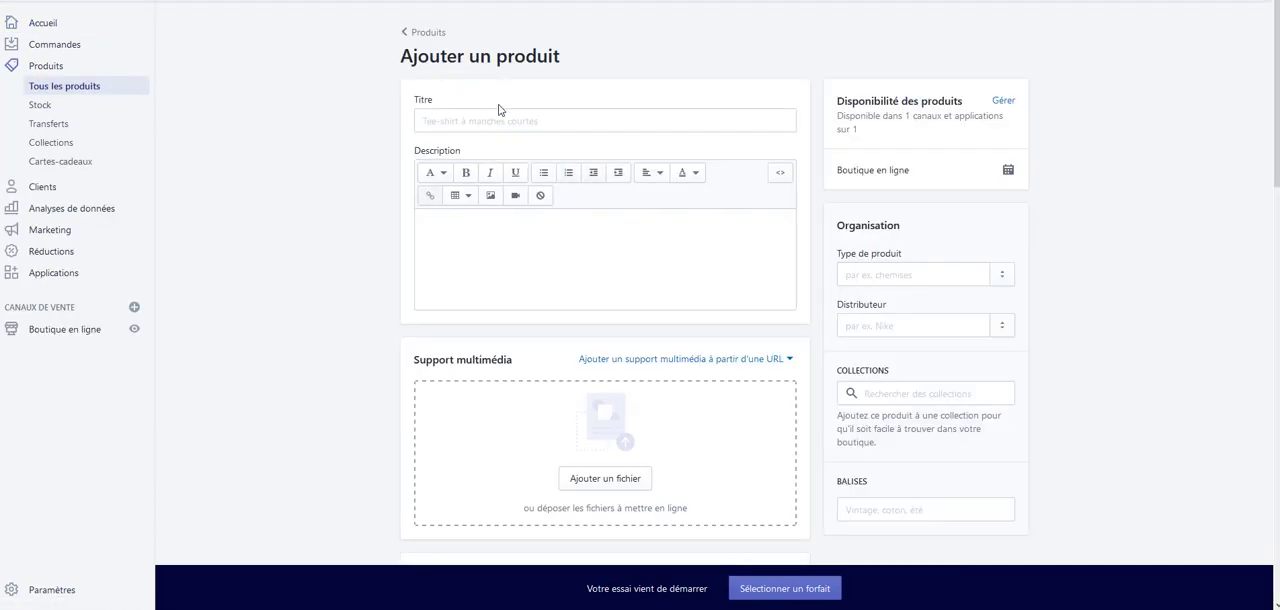
{"action": "left_click", "coordinate": [500, 119]}
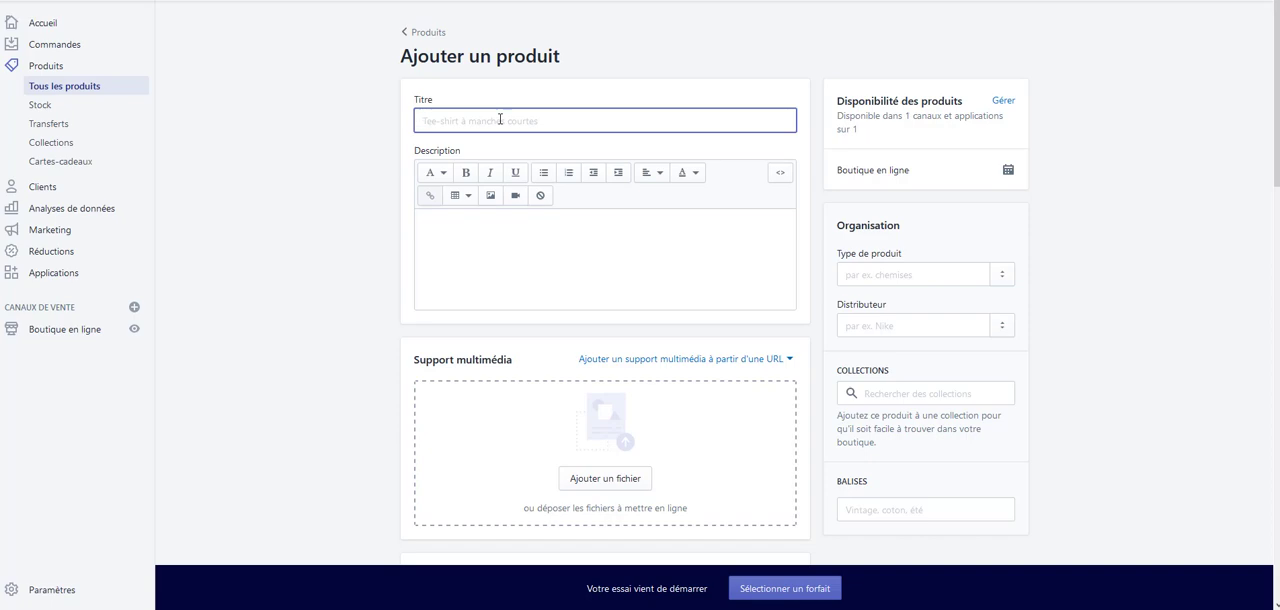
{"action": "type", "text": "Poudre de nigelle ( 200 gr"}
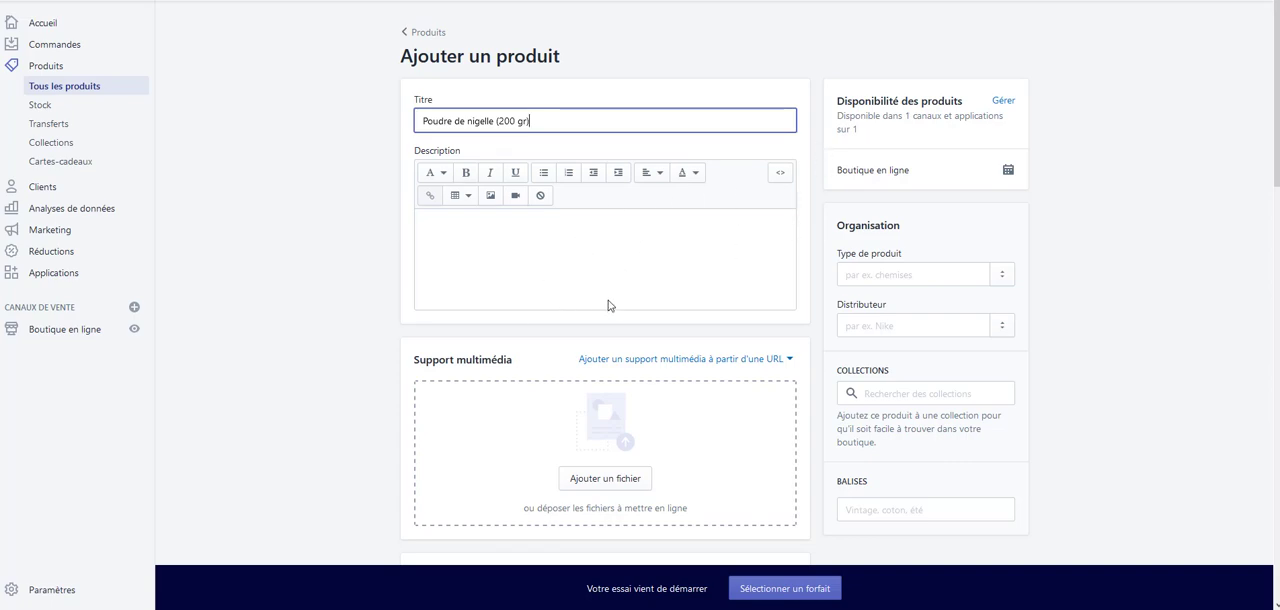
{"action": "left_click", "coordinate": [600, 480]}
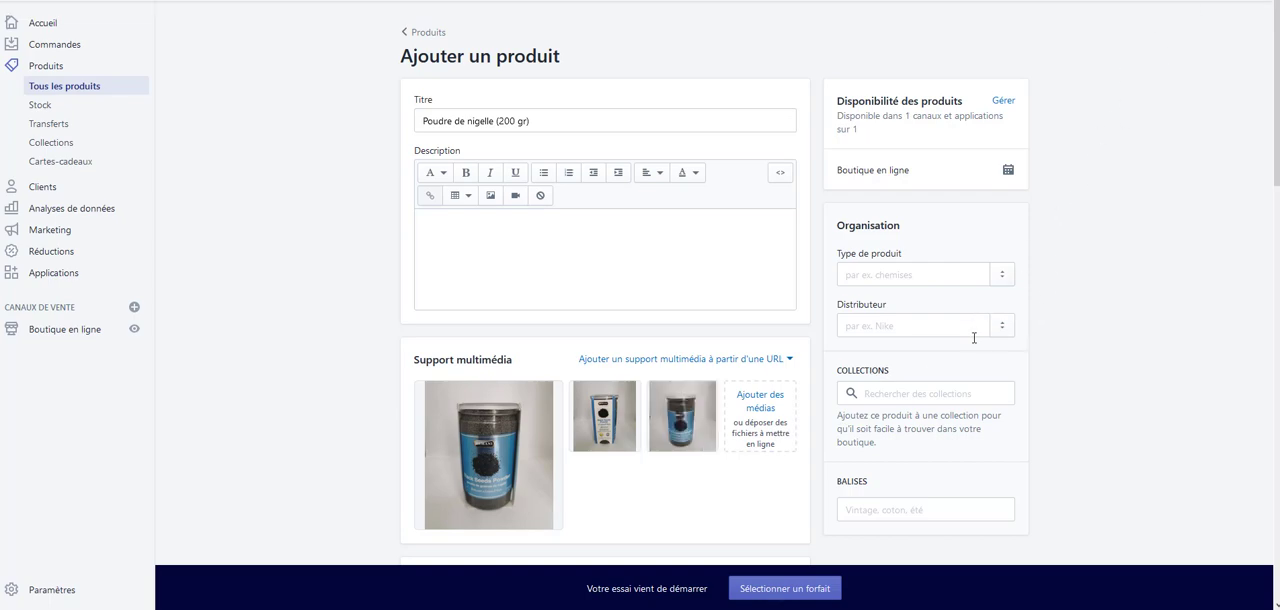
Add "Nigelle" as the product type and "Hemani" as the vendor
{"action": "scroll", "coordinate": [970, 390], "scroll_direction": "down", "scroll_amount": 2}
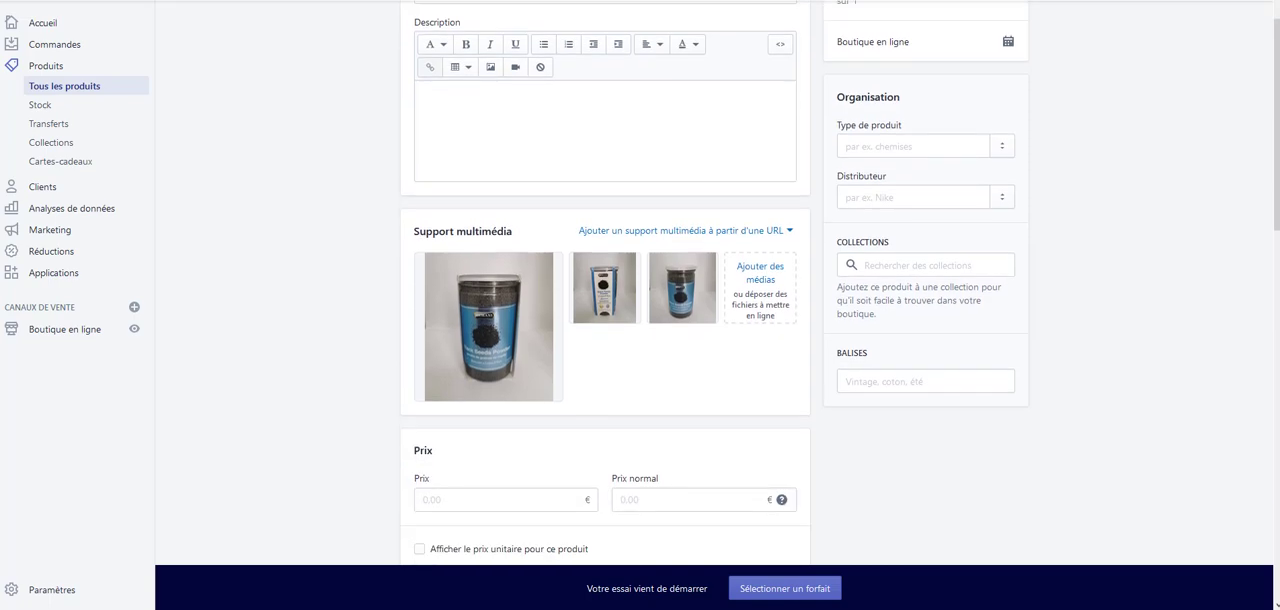
{"action": "left_click", "coordinate": [955, 134]}
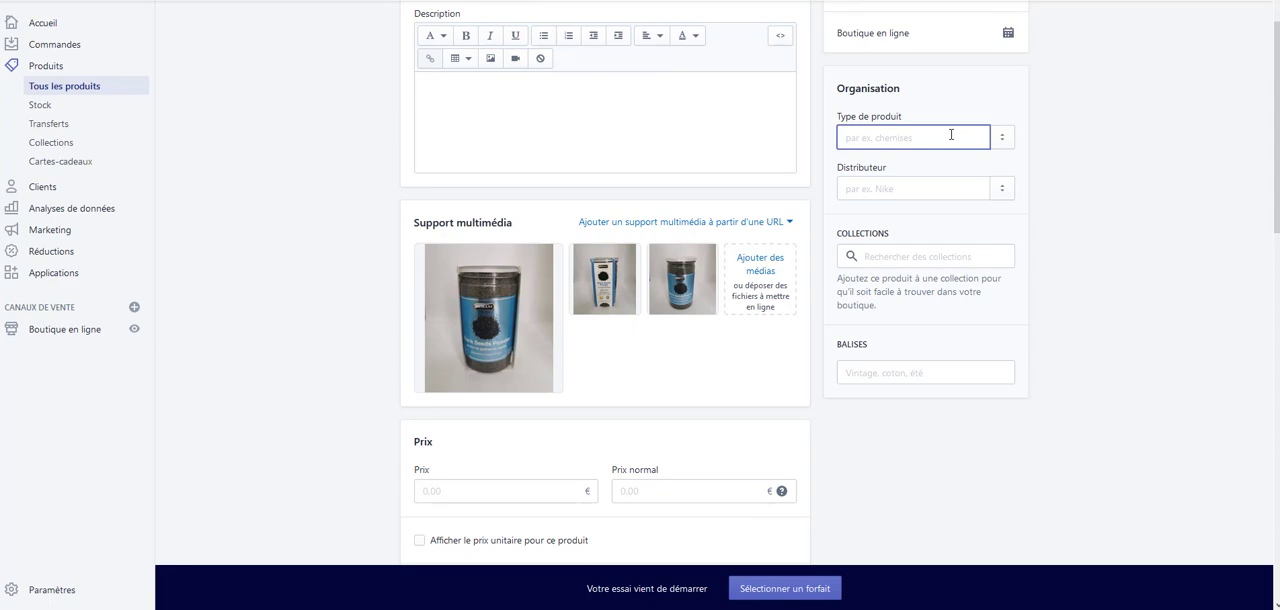
{"action": "type", "text": "Nigelle"}
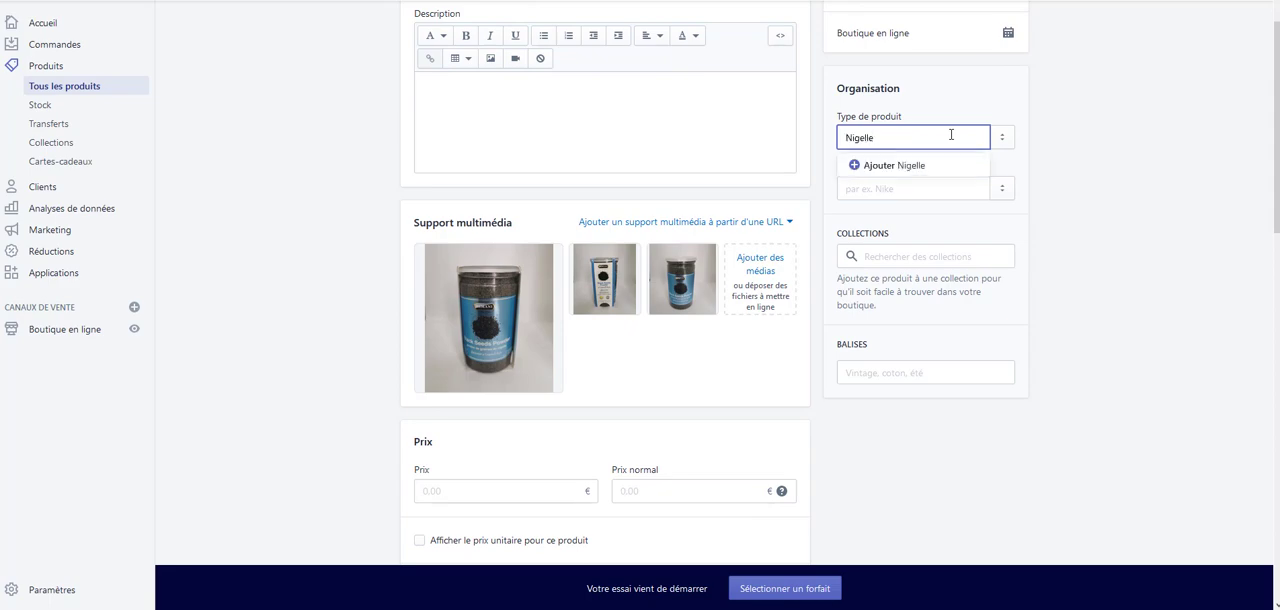
{"action": "left_click", "coordinate": [890, 170]}
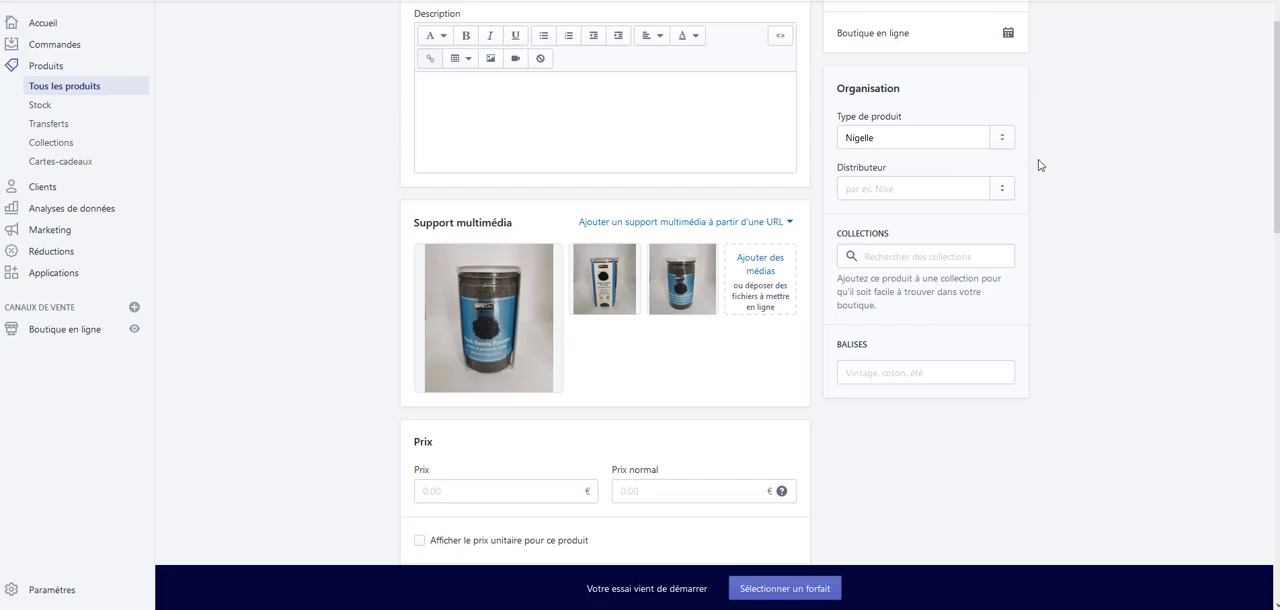
{"action": "left_click", "coordinate": [930, 190]}
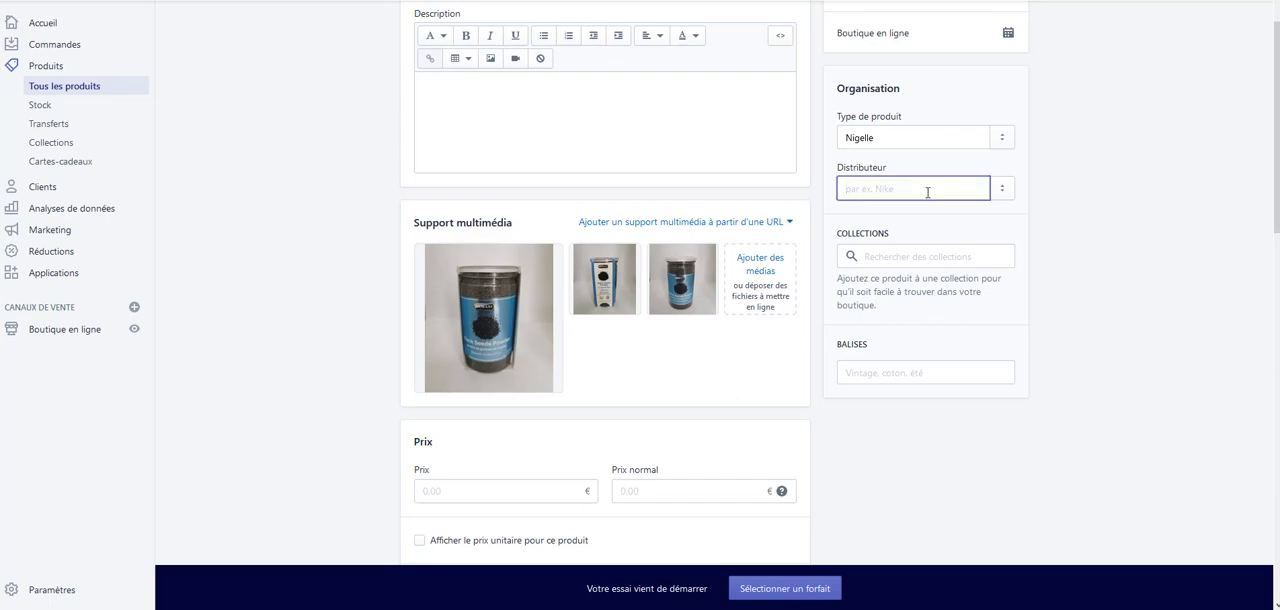
{"action": "type", "text": "Hemani"}
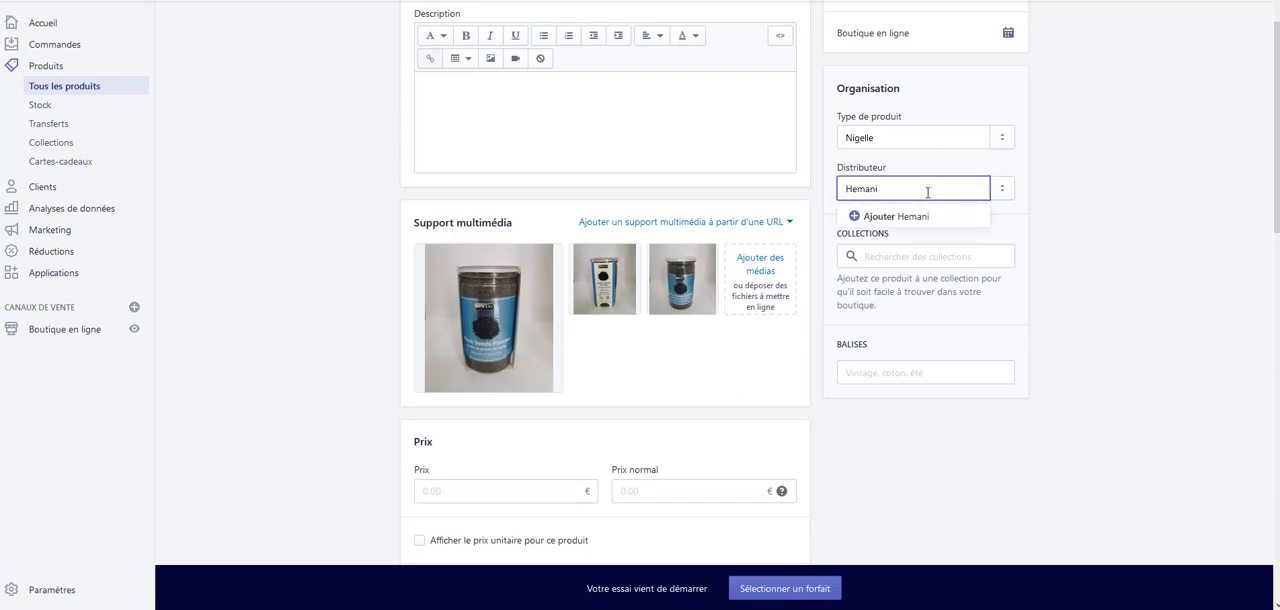
{"action": "left_click", "coordinate": [896, 215]}
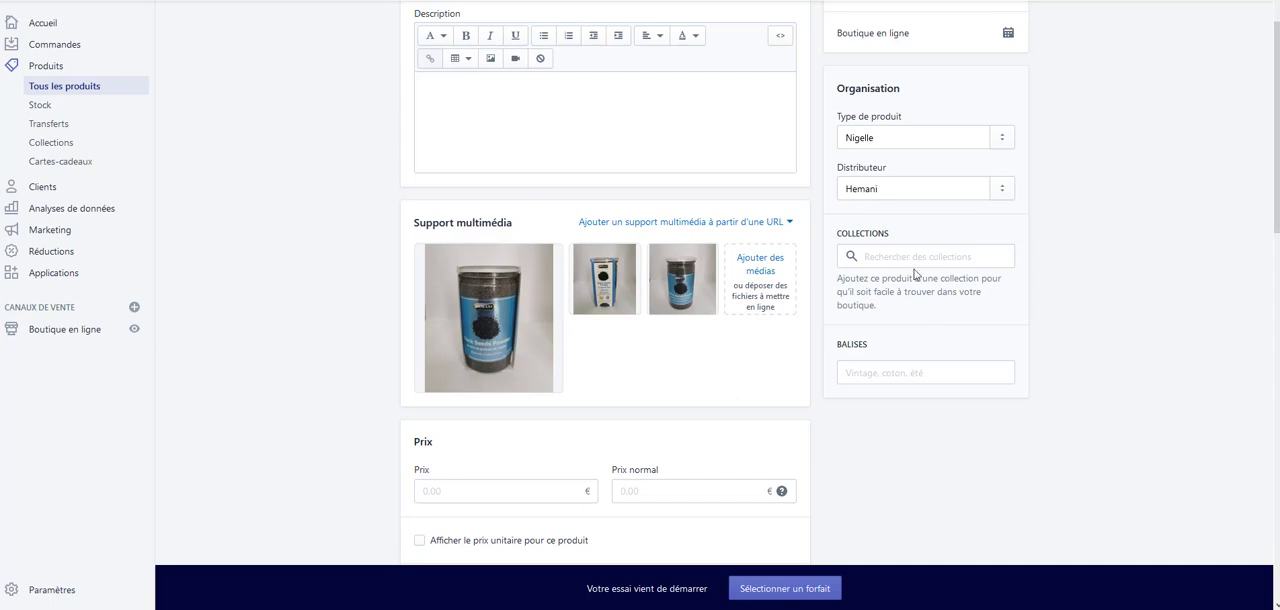
Add the tag "Nigelle" to the product
{"action": "left_click", "coordinate": [901, 380]}
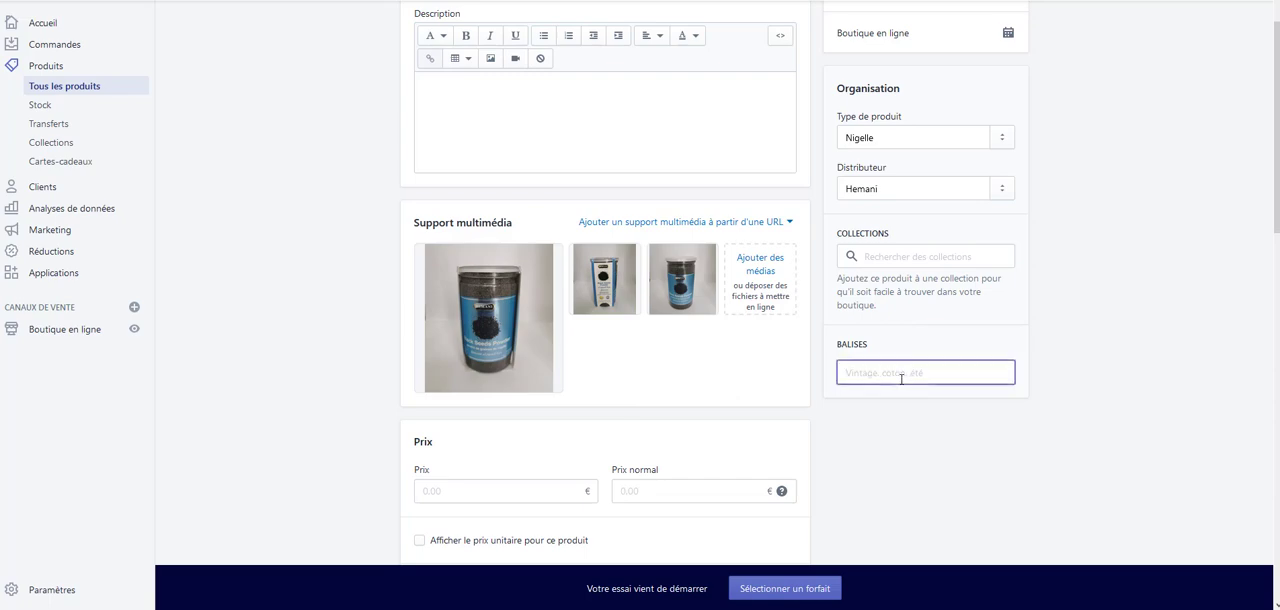
{"action": "type", "text": "Nigelle"}
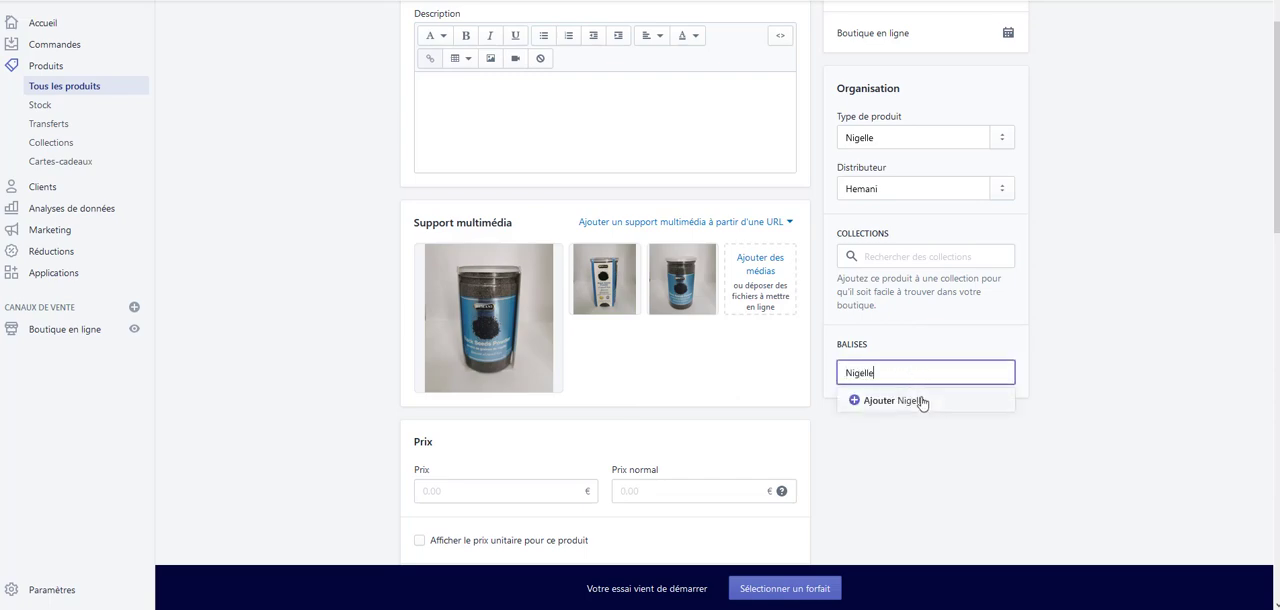
{"action": "left_click", "coordinate": [920, 402]}
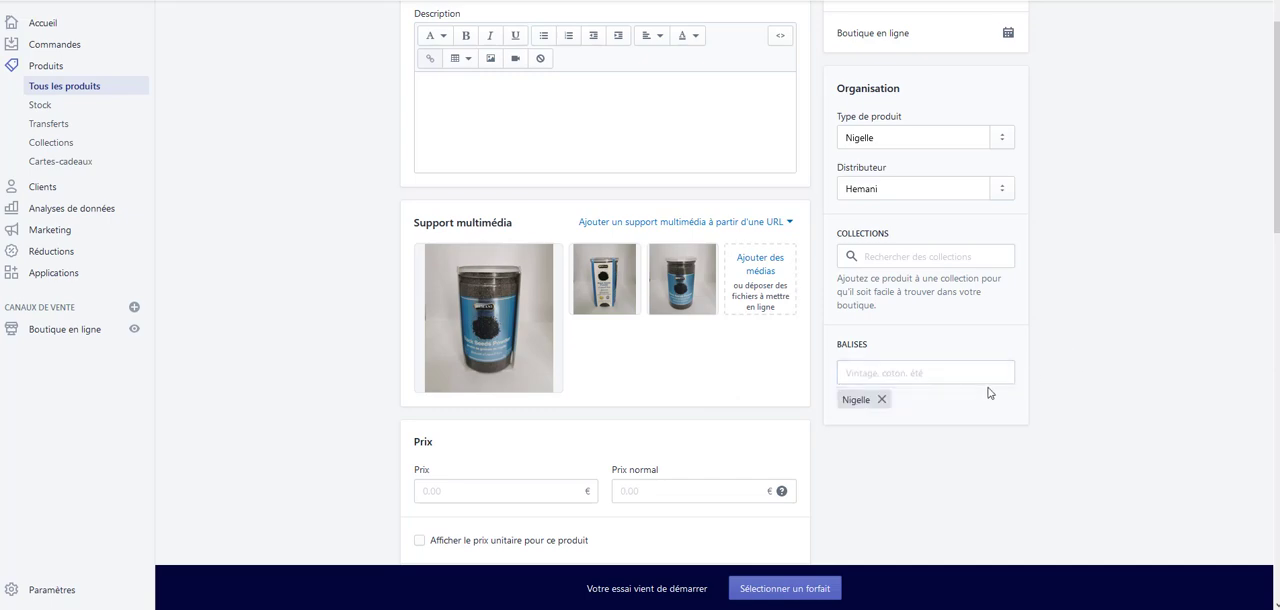
{"action": "scroll", "coordinate": [1035, 331], "scroll_direction": "down", "scroll_amount": 2}
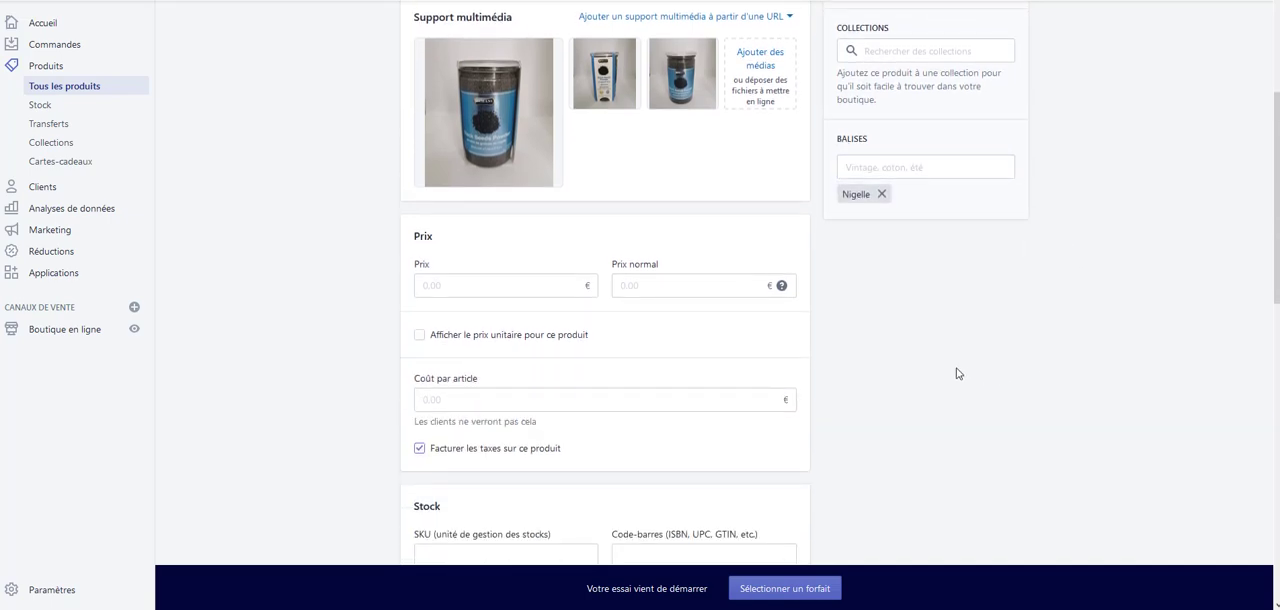
{"action": "left_click", "coordinate": [496, 287]}
{"action": "scroll", "coordinate": [680, 251], "scroll_direction": "up", "scroll_amount": 4}
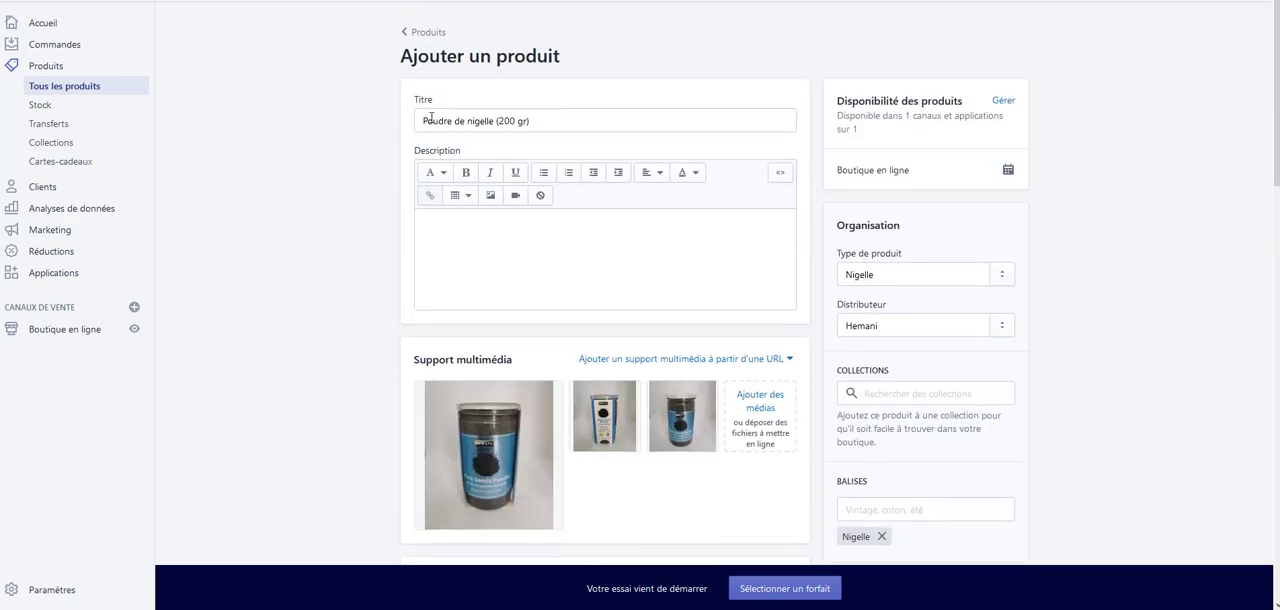
{"action": "left_click", "coordinate": [512, 245]}
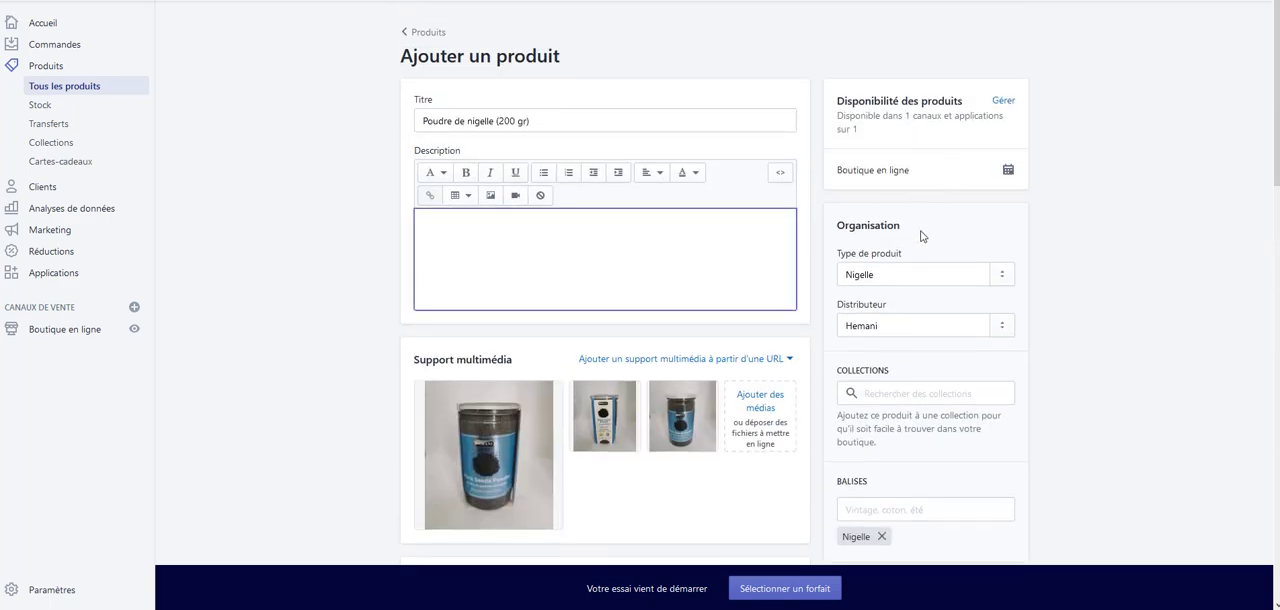
Set the product's price to 9.90 €, and switch the unit price display on and back off
{"action": "scroll", "coordinate": [610, 428], "scroll_direction": "down", "scroll_amount": 1}
{"action": "scroll", "coordinate": [610, 428], "scroll_direction": "down", "scroll_amount": 2}
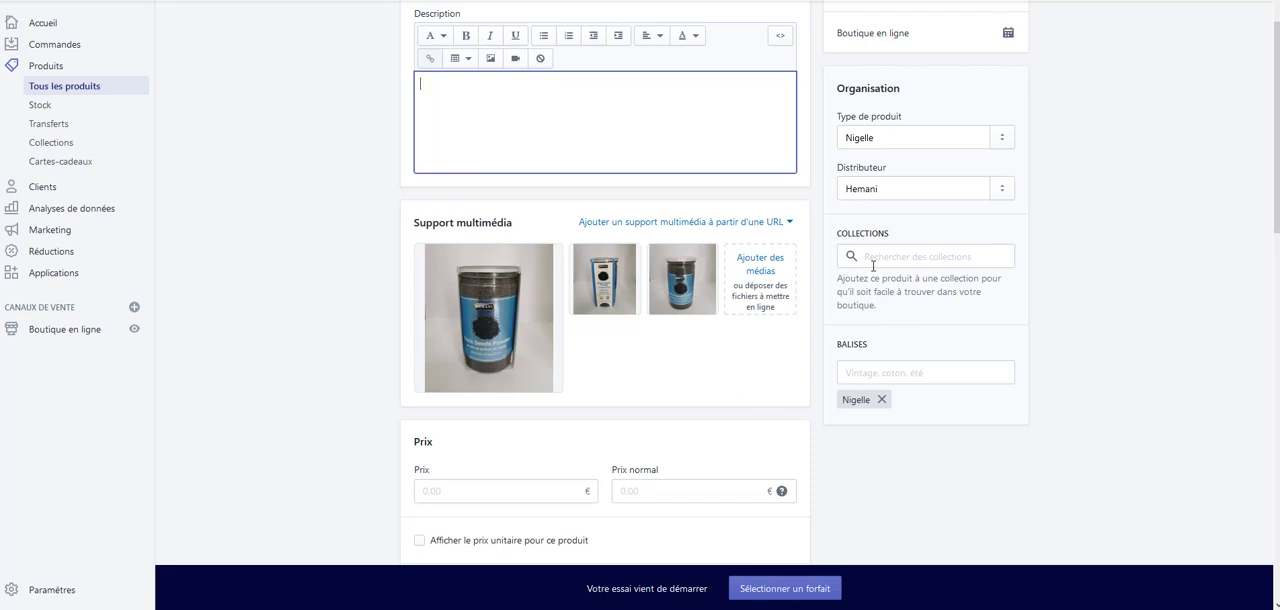
{"action": "scroll", "coordinate": [849, 300], "scroll_direction": "down", "scroll_amount": 3}
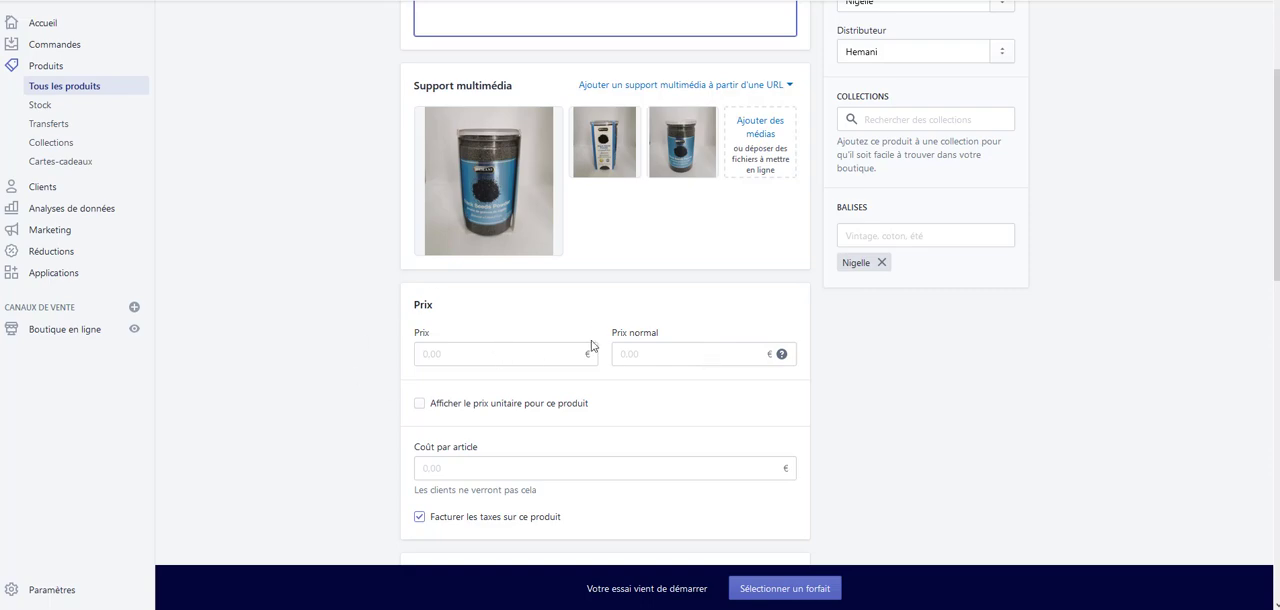
{"action": "scroll", "coordinate": [586, 342], "scroll_direction": "down", "scroll_amount": 3}
{"action": "left_click", "coordinate": [484, 216]}
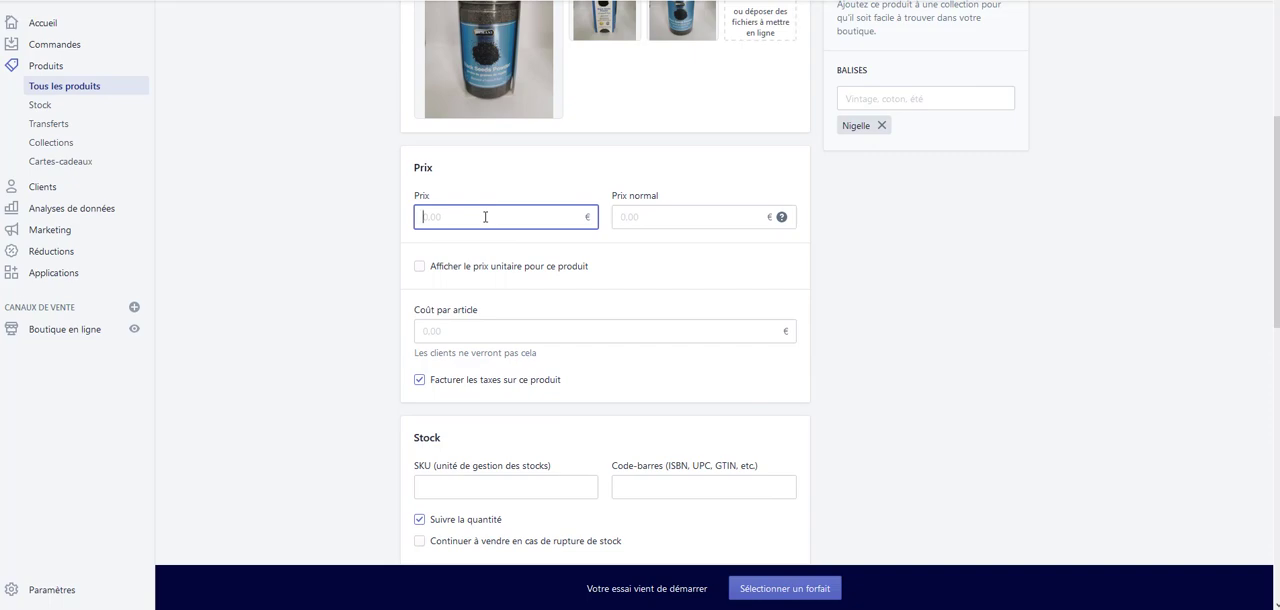
{"action": "type", "text": "9"}
{"action": "type", "text": ".920"}
{"action": "key", "text": "BackSpace"}
{"action": "key", "text": "BackSpace"}
{"action": "left_click", "coordinate": [669, 267]}
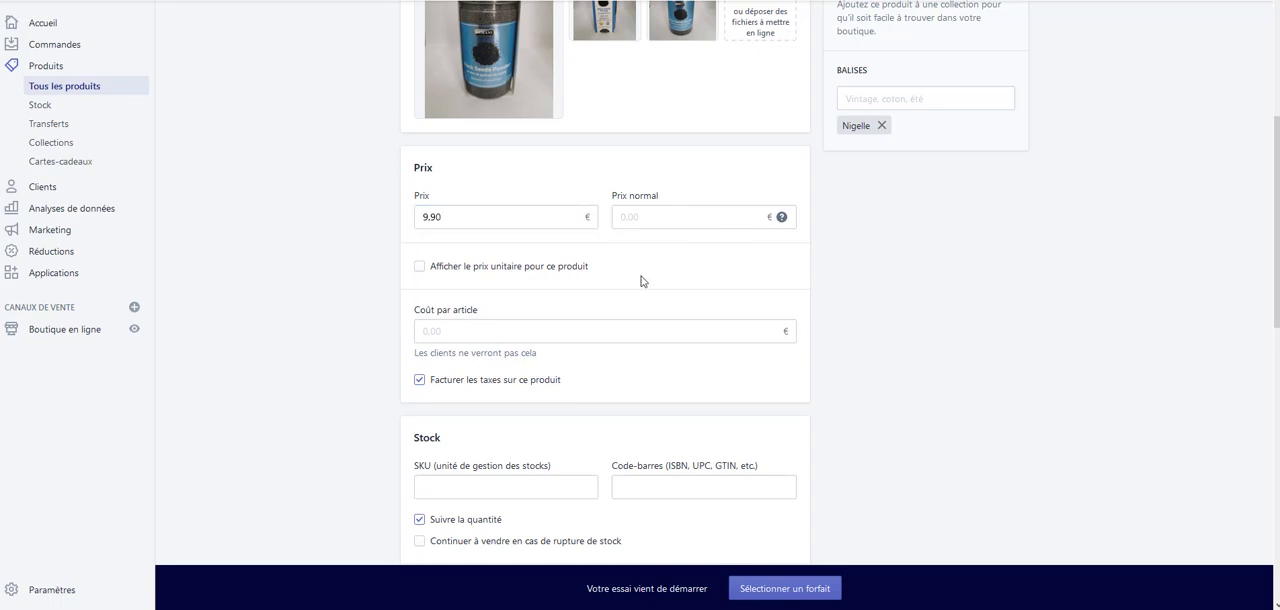
{"action": "left_click", "coordinate": [422, 270]}
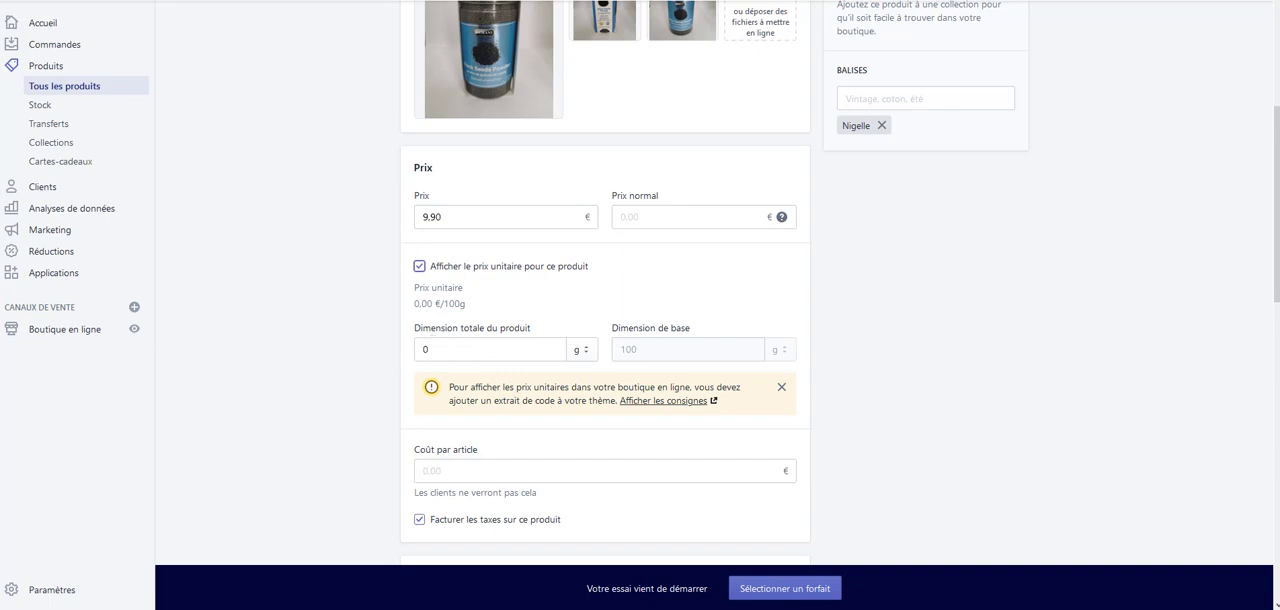
{"action": "left_click", "coordinate": [420, 267]}
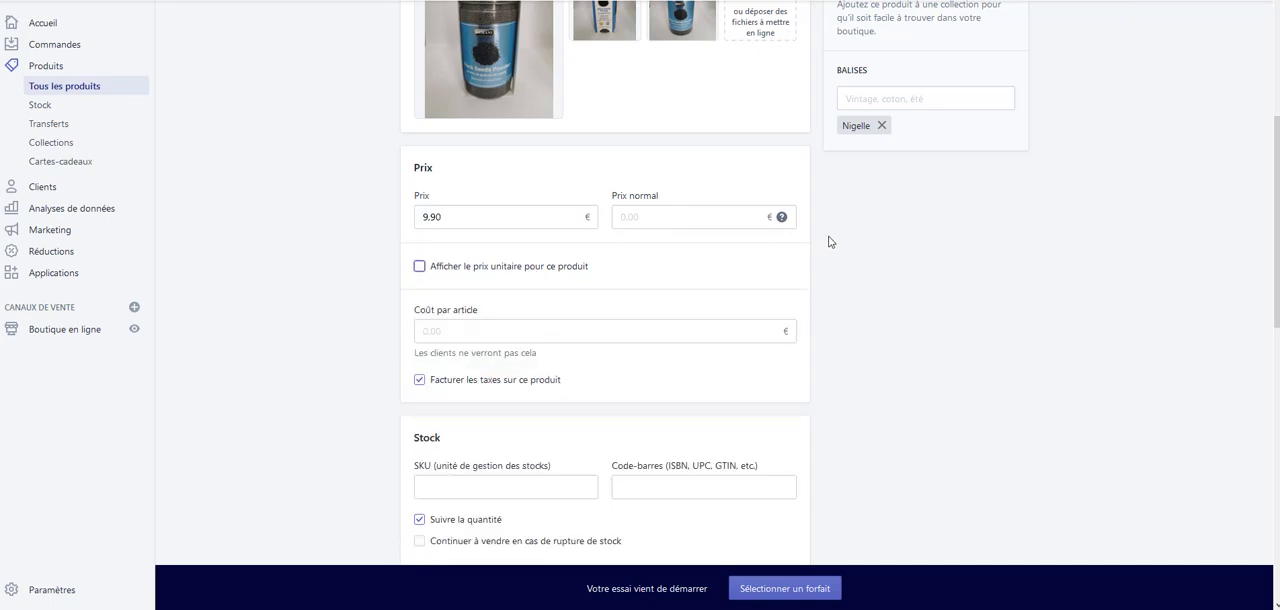
Copy "Poudre de nigelle" from the product title, without the weight, into the SKU
{"action": "scroll", "coordinate": [815, 239], "scroll_direction": "down", "scroll_amount": 1}
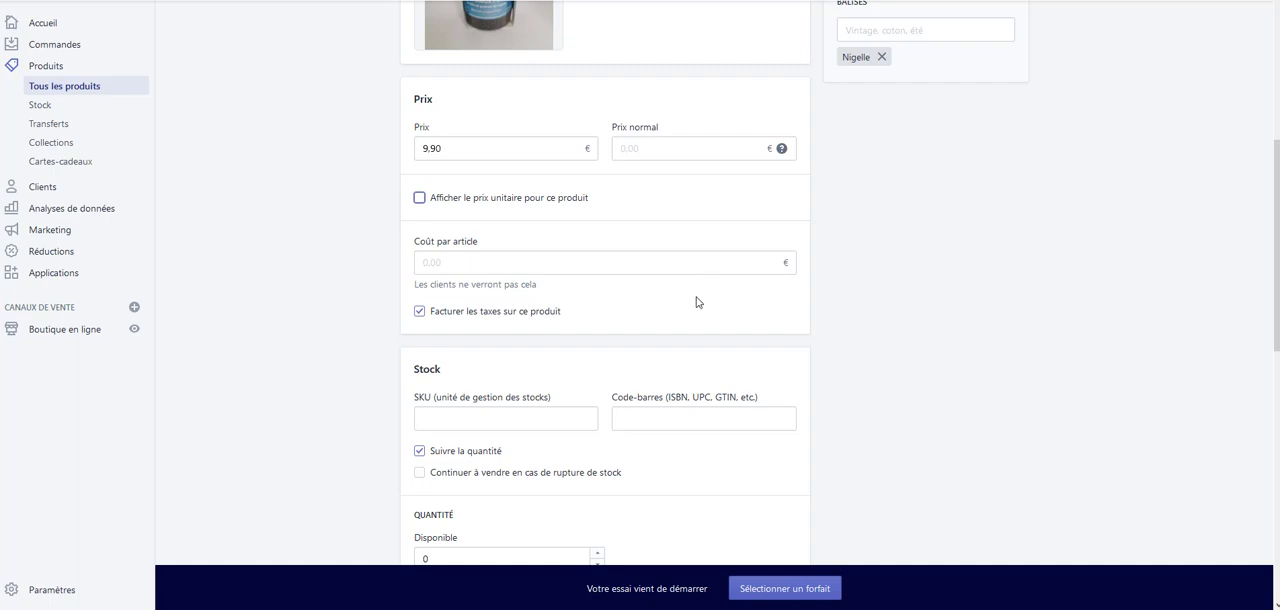
{"action": "scroll", "coordinate": [700, 285], "scroll_direction": "down", "scroll_amount": 2}
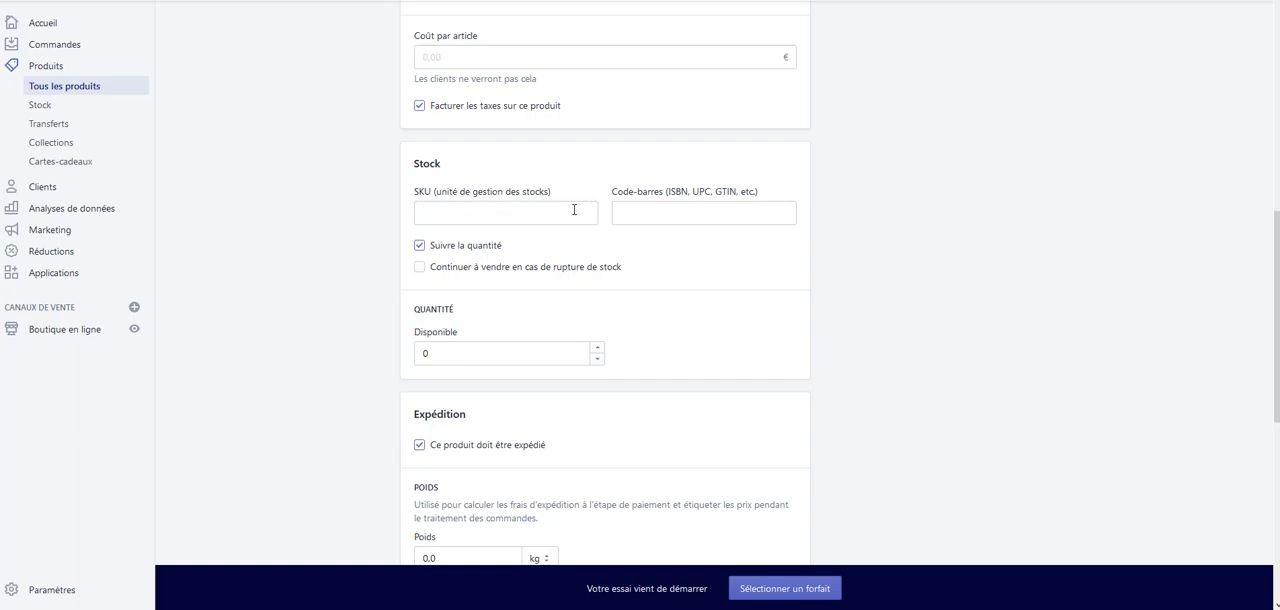
{"action": "scroll", "coordinate": [500, 250], "scroll_direction": "up", "scroll_amount": 1}
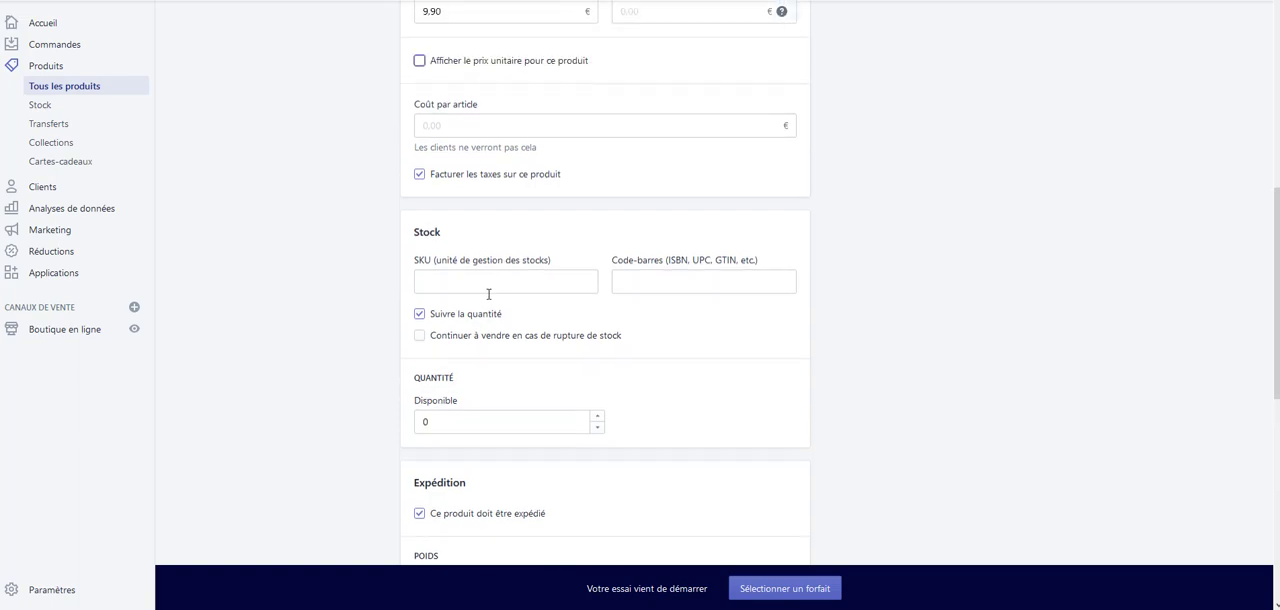
{"action": "left_click", "coordinate": [484, 280]}
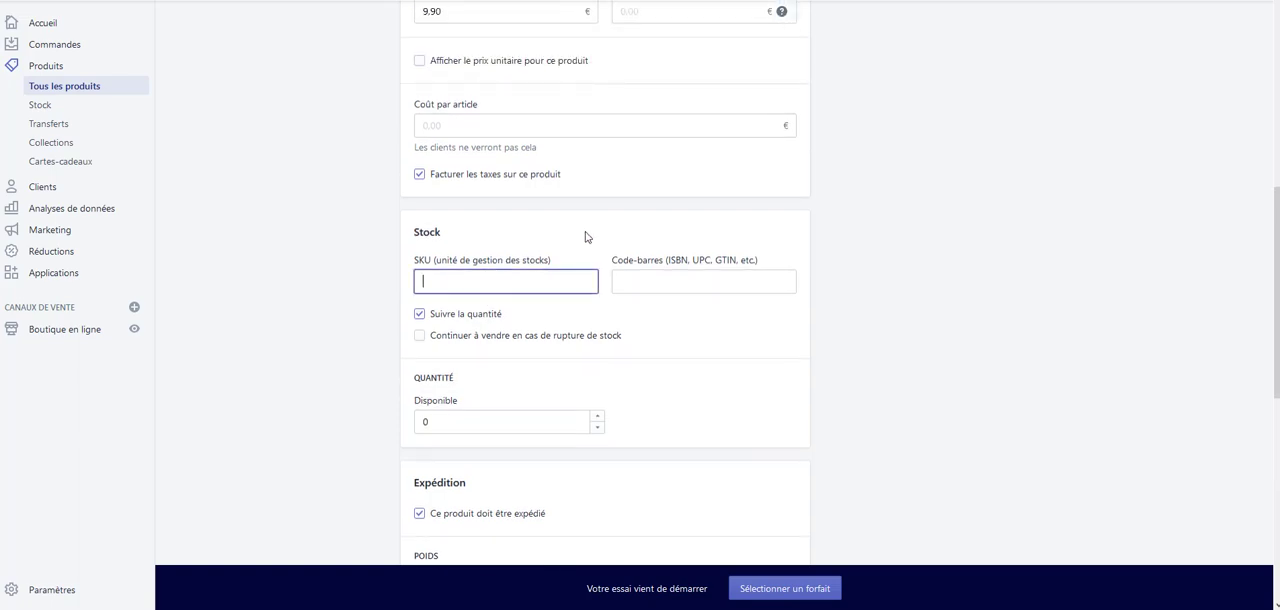
{"action": "scroll", "coordinate": [585, 236], "scroll_direction": "up", "scroll_amount": 2}
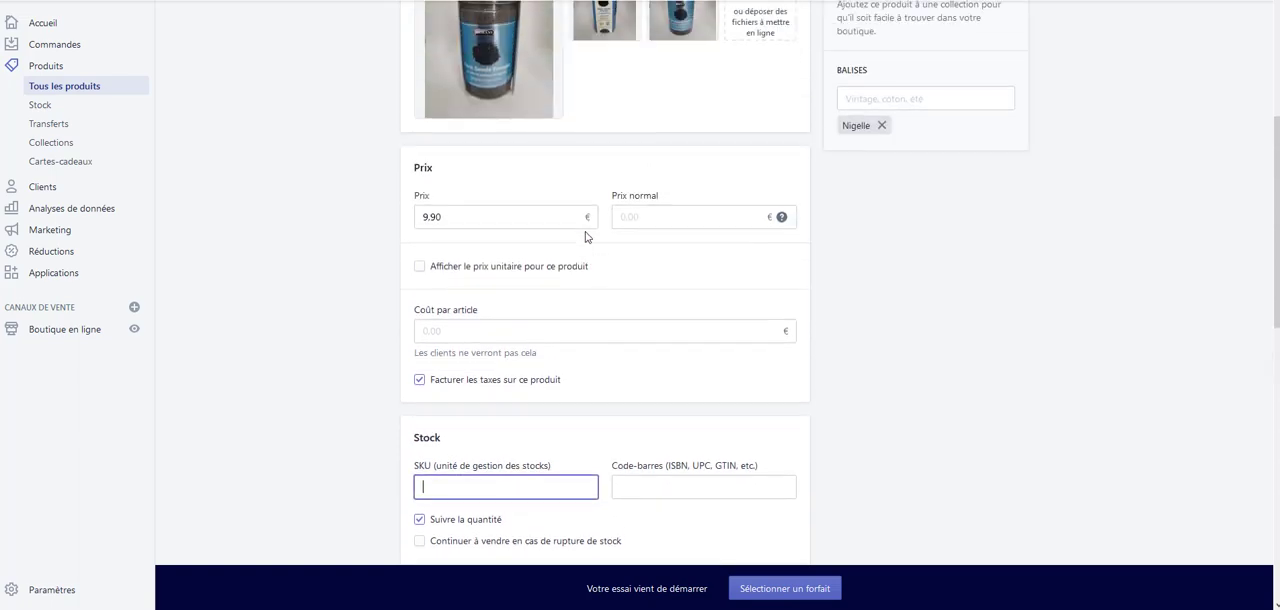
{"action": "scroll", "coordinate": [585, 236], "scroll_direction": "up", "scroll_amount": 3}
{"action": "scroll", "coordinate": [578, 229], "scroll_direction": "up", "scroll_amount": 2}
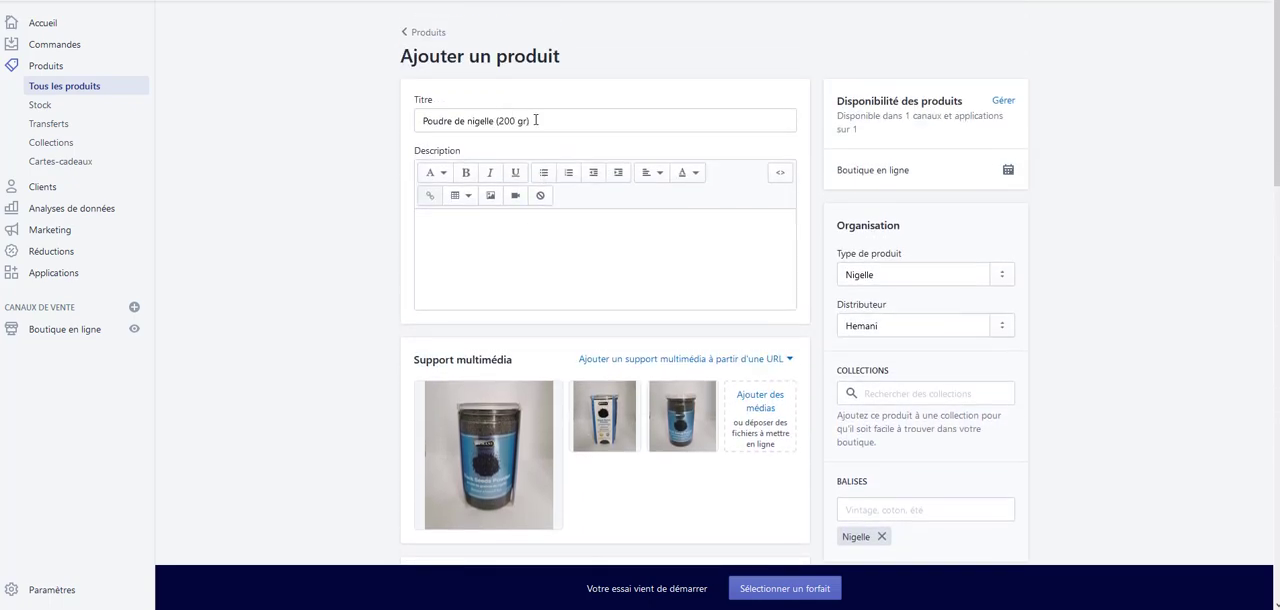
{"action": "left_click", "coordinate": [488, 120]}
{"action": "left_click_drag", "start_coordinate": [488, 120], "coordinate": [387, 137]}
{"action": "key", "text": "ctrl+c"}
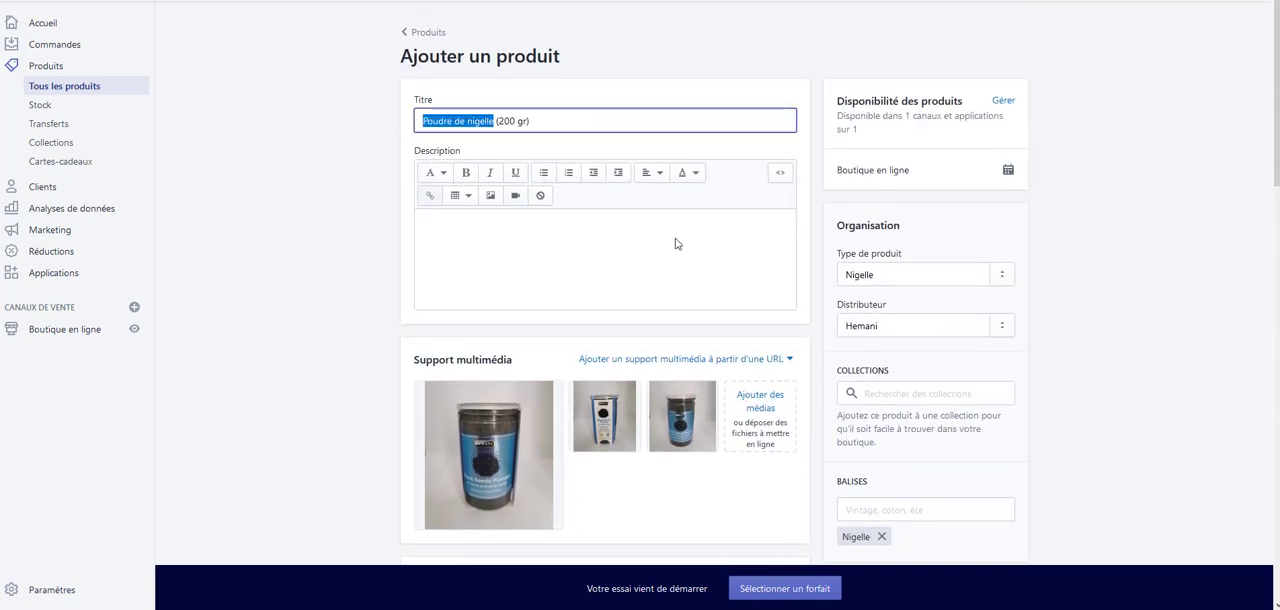
{"action": "scroll", "coordinate": [674, 243], "scroll_direction": "down", "scroll_amount": 5}
{"action": "scroll", "coordinate": [490, 345], "scroll_direction": "down", "scroll_amount": 2}
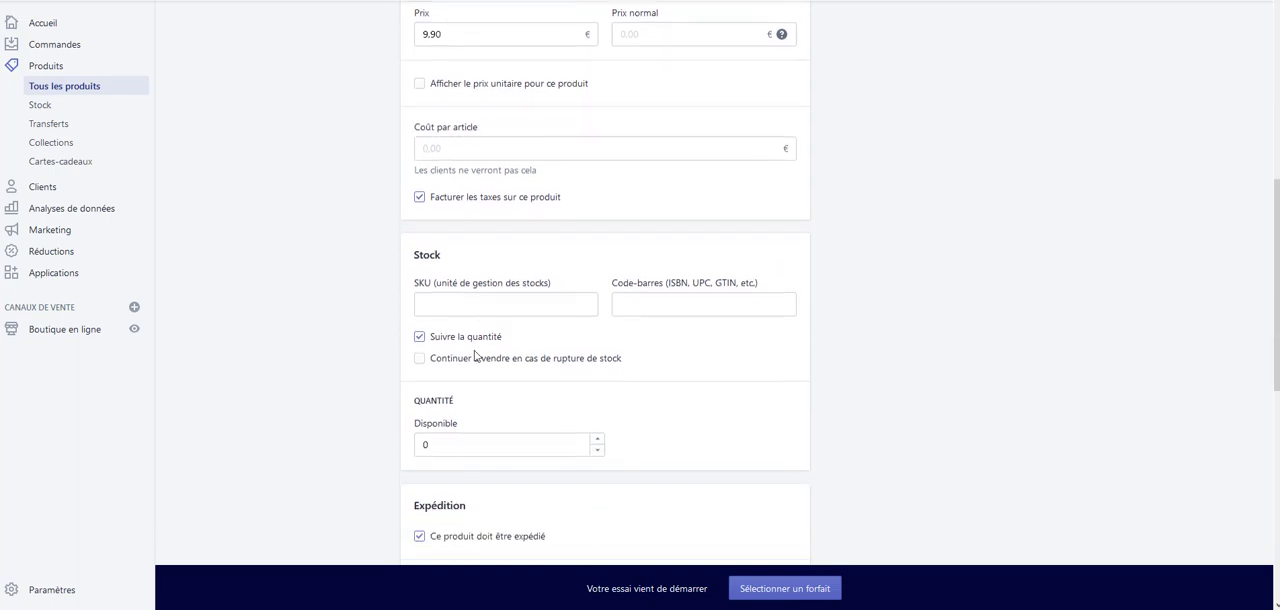
{"action": "left_click", "coordinate": [464, 285]}
{"action": "key", "text": "ctrl+v"}
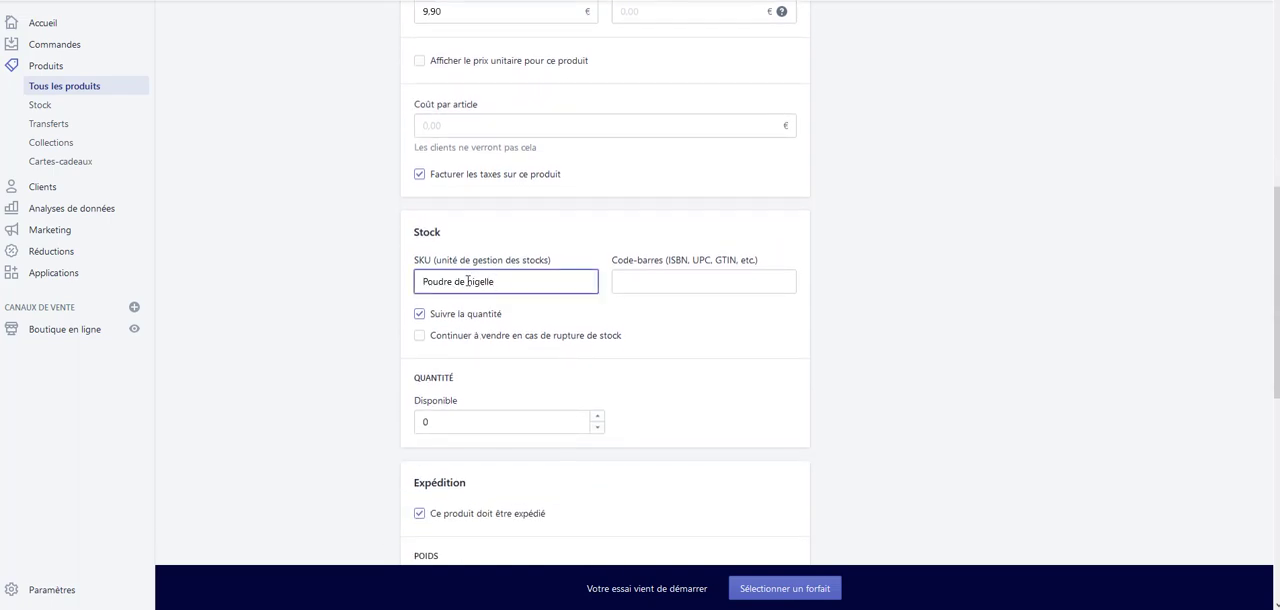
Rewrite the SKU as the single lowercase word "poudredenigelle"
{"action": "left_click", "coordinate": [470, 283]}
{"action": "key", "text": "BackSpace"}
{"action": "key", "text": "Left"}
{"action": "key", "text": "Left"}
{"action": "key", "text": "BackSpace"}
{"action": "left_click", "coordinate": [428, 281]}
{"action": "key", "text": "BackSpace"}
{"action": "type", "text": "p"}
{"action": "left_click", "coordinate": [705, 283]}
{"action": "key", "text": "ctrl+v"}
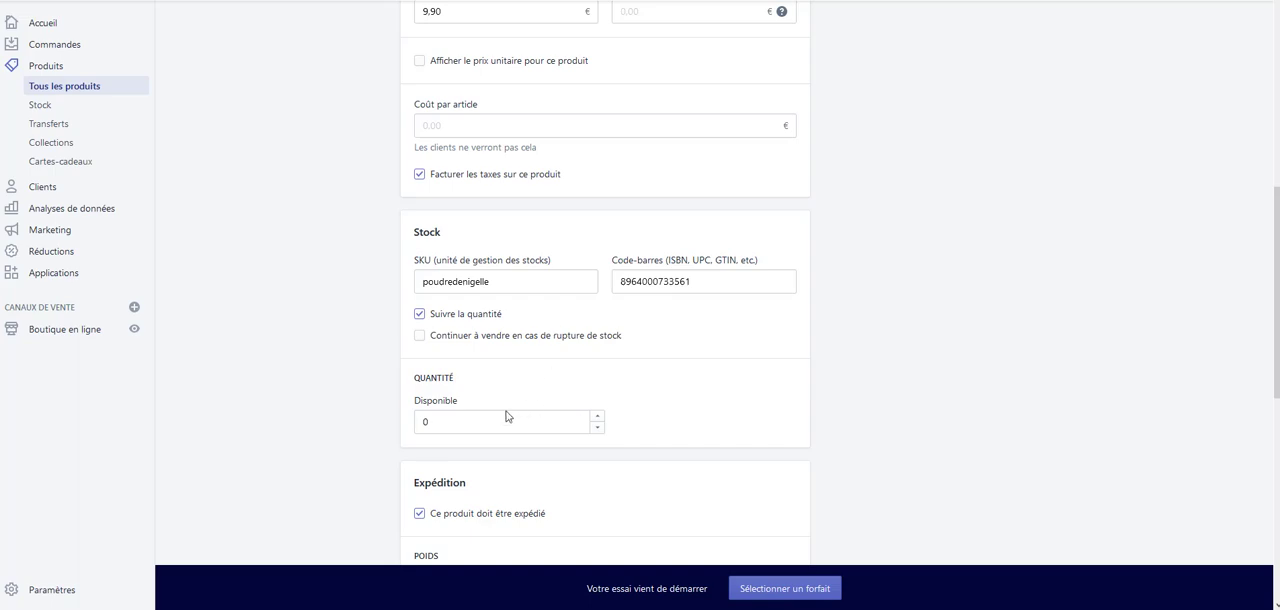
{"action": "double_click", "coordinate": [424, 421]}
{"action": "type", "text": "6"}
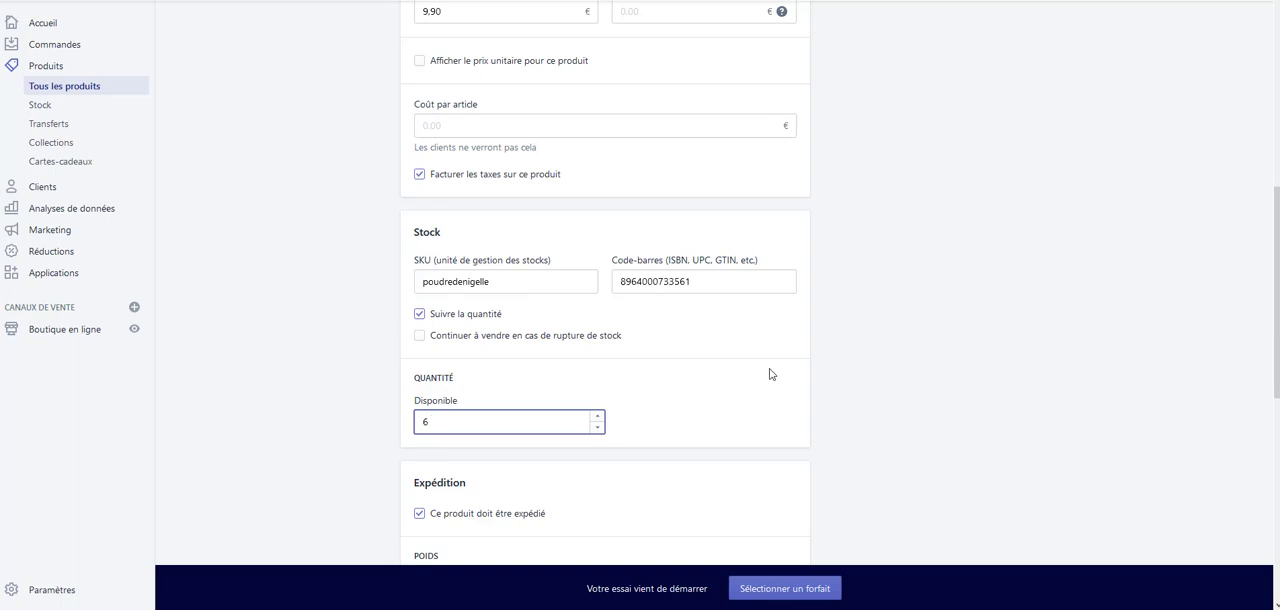
Set the product's shipping weight to 200 with grams as the unit
{"action": "scroll", "coordinate": [770, 374], "scroll_direction": "down", "scroll_amount": 2}
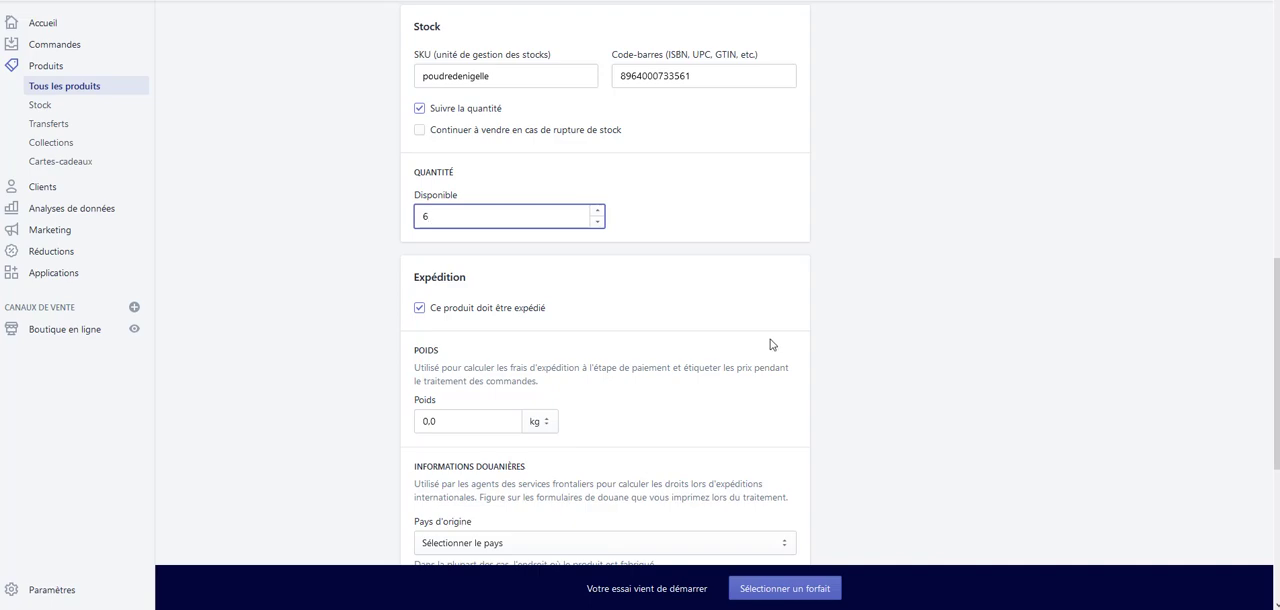
{"action": "scroll", "coordinate": [593, 436], "scroll_direction": "down", "scroll_amount": 1}
{"action": "scroll", "coordinate": [593, 436], "scroll_direction": "down", "scroll_amount": 1}
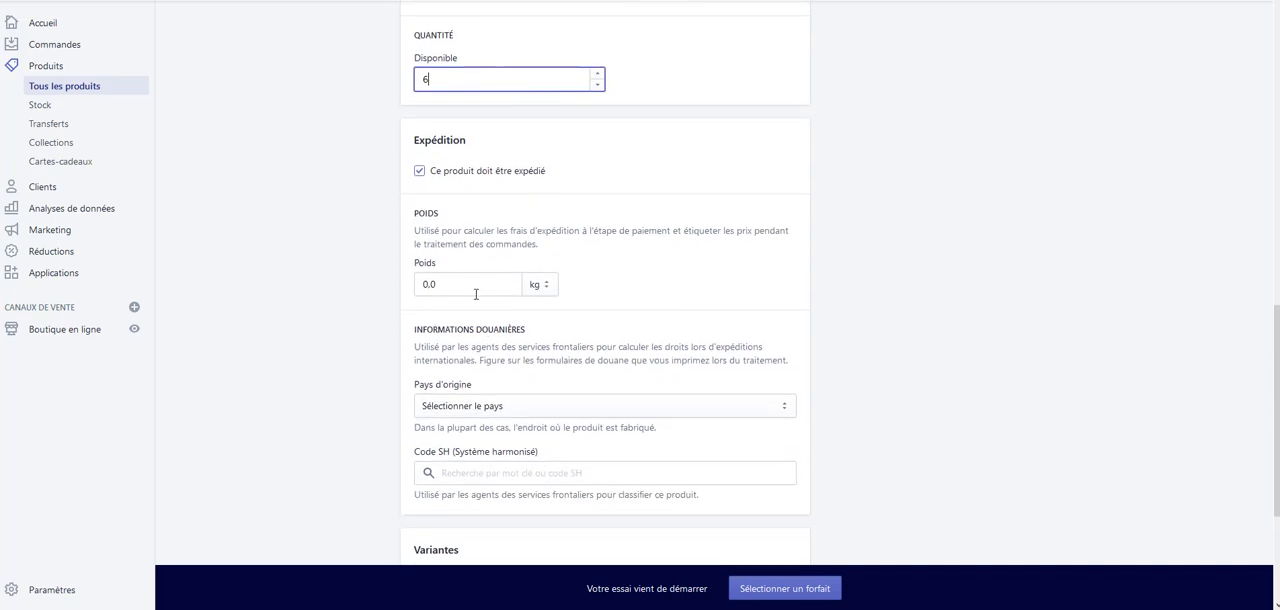
{"action": "left_click_drag", "start_coordinate": [474, 288], "coordinate": [368, 282]}
{"action": "left_click", "coordinate": [442, 286]}
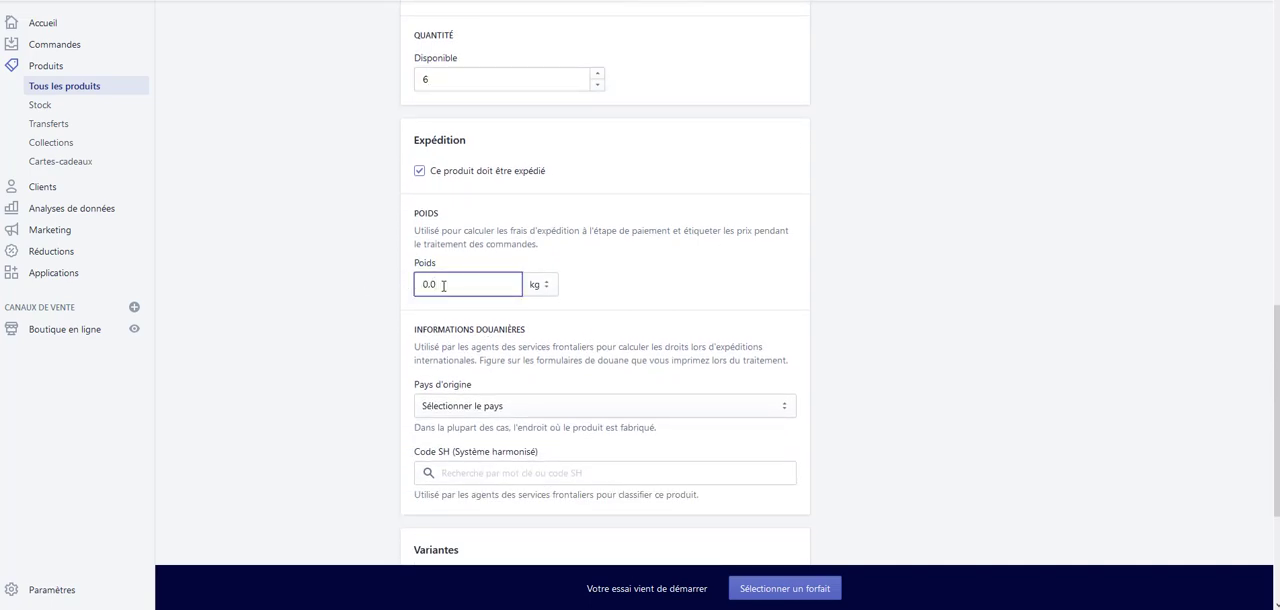
{"action": "left_click", "coordinate": [549, 296]}
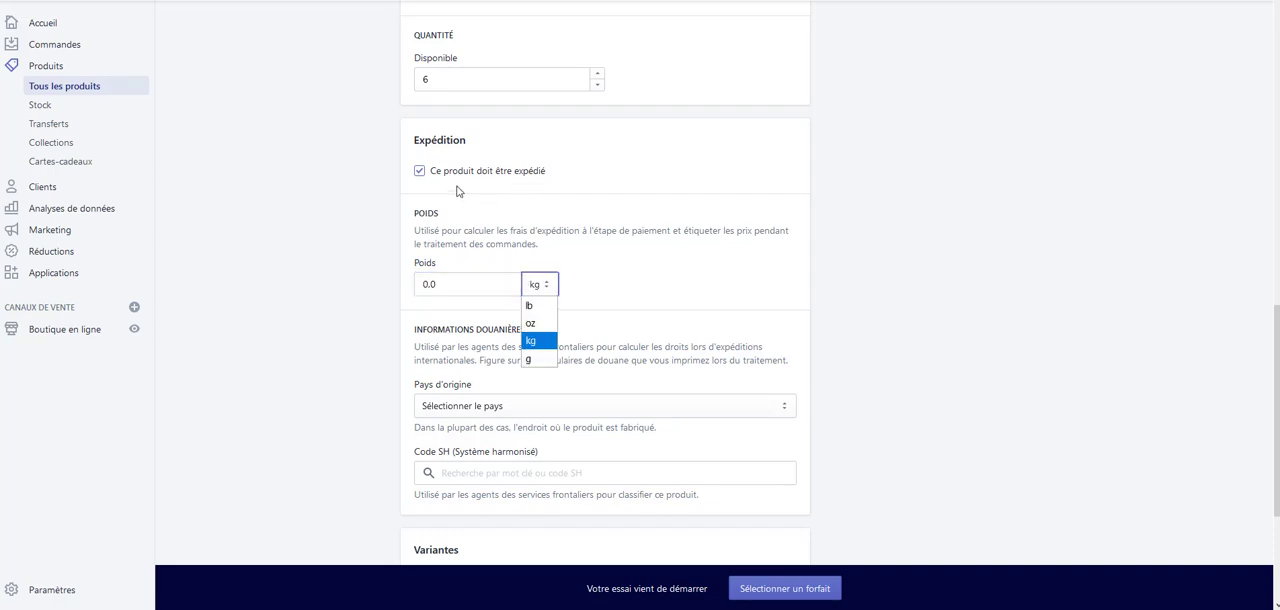
{"action": "left_click", "coordinate": [539, 359]}
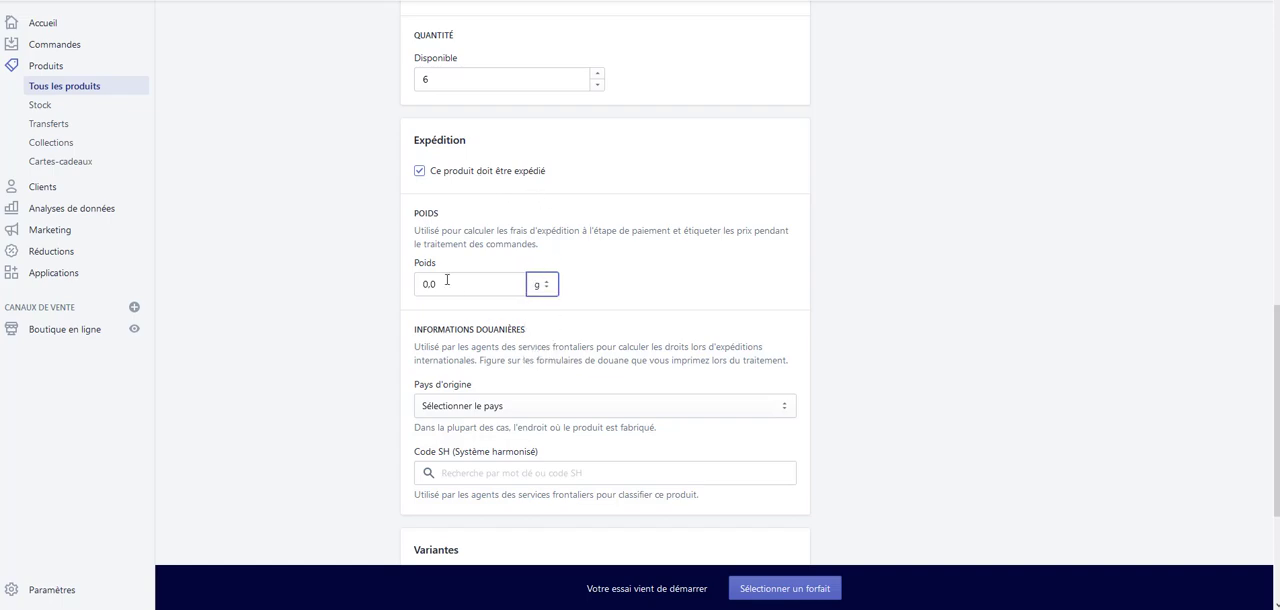
{"action": "left_click", "coordinate": [428, 283]}
{"action": "double_click", "coordinate": [428, 283]}
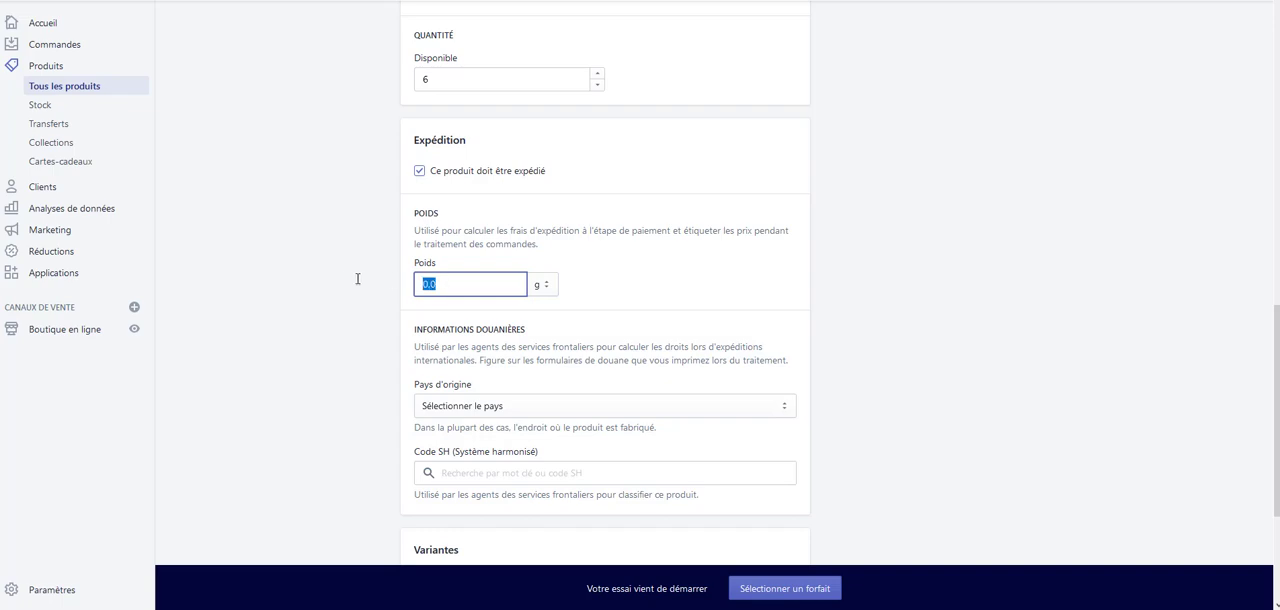
{"action": "type", "text": "200"}
{"action": "left_click", "coordinate": [673, 254]}
Choose France as the product's country of origin and save the product
{"action": "scroll", "coordinate": [651, 386], "scroll_direction": "down", "scroll_amount": 1}
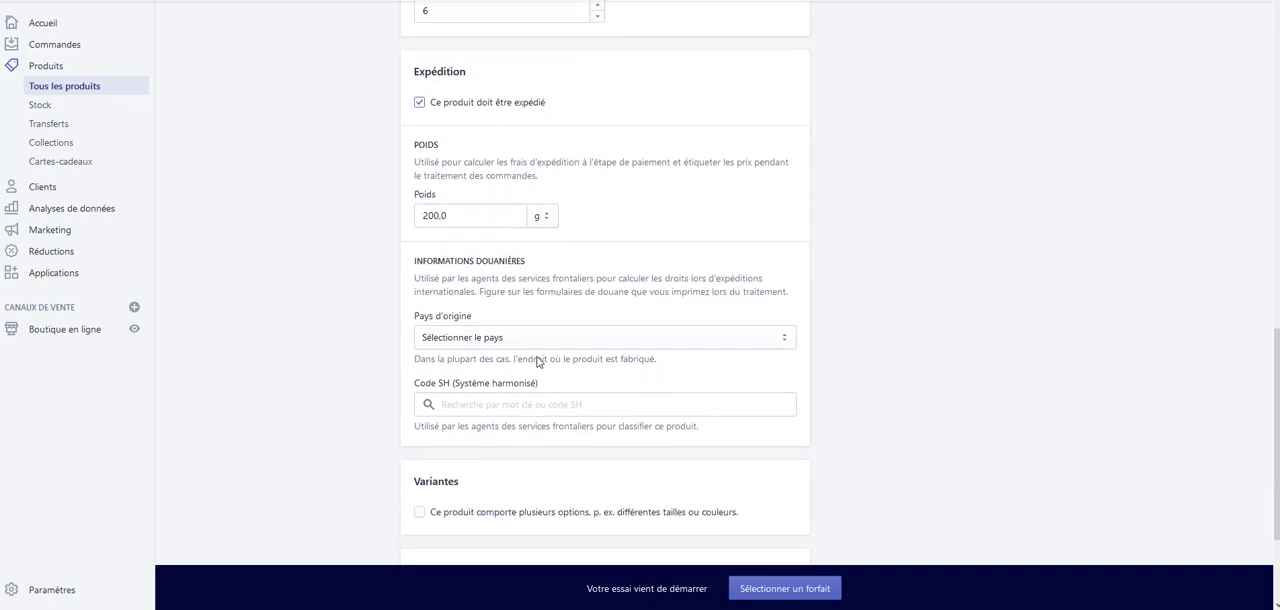
{"action": "left_click", "coordinate": [588, 338]}
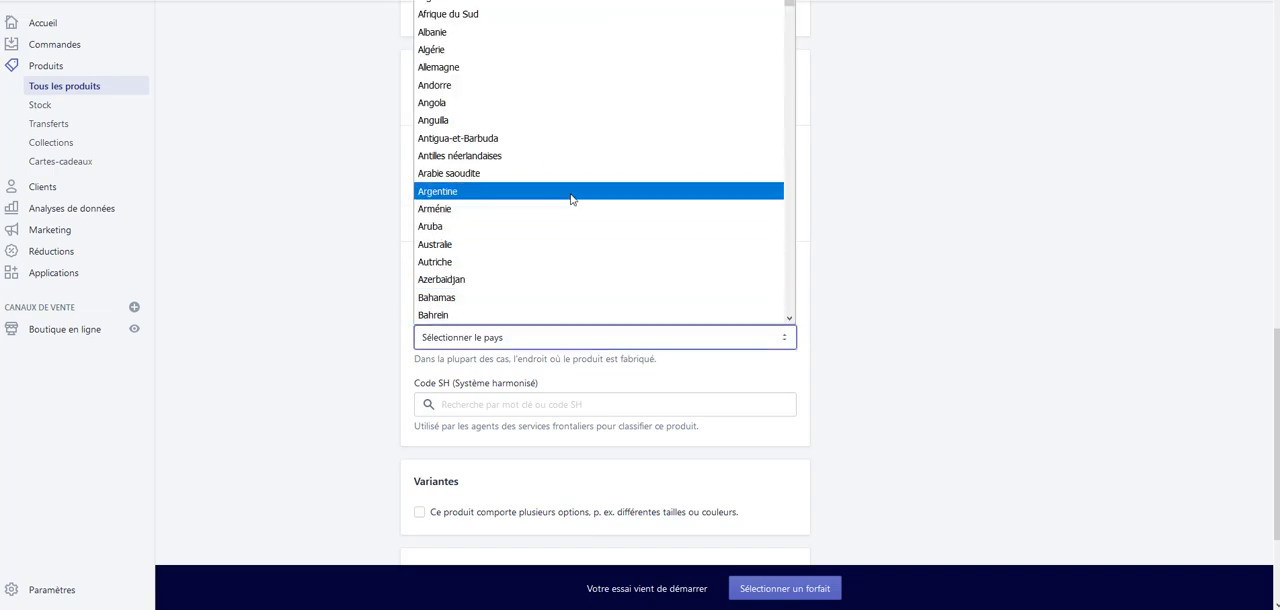
{"action": "key", "text": "f"}
{"action": "scroll", "coordinate": [566, 209], "scroll_direction": "down", "scroll_amount": 1}
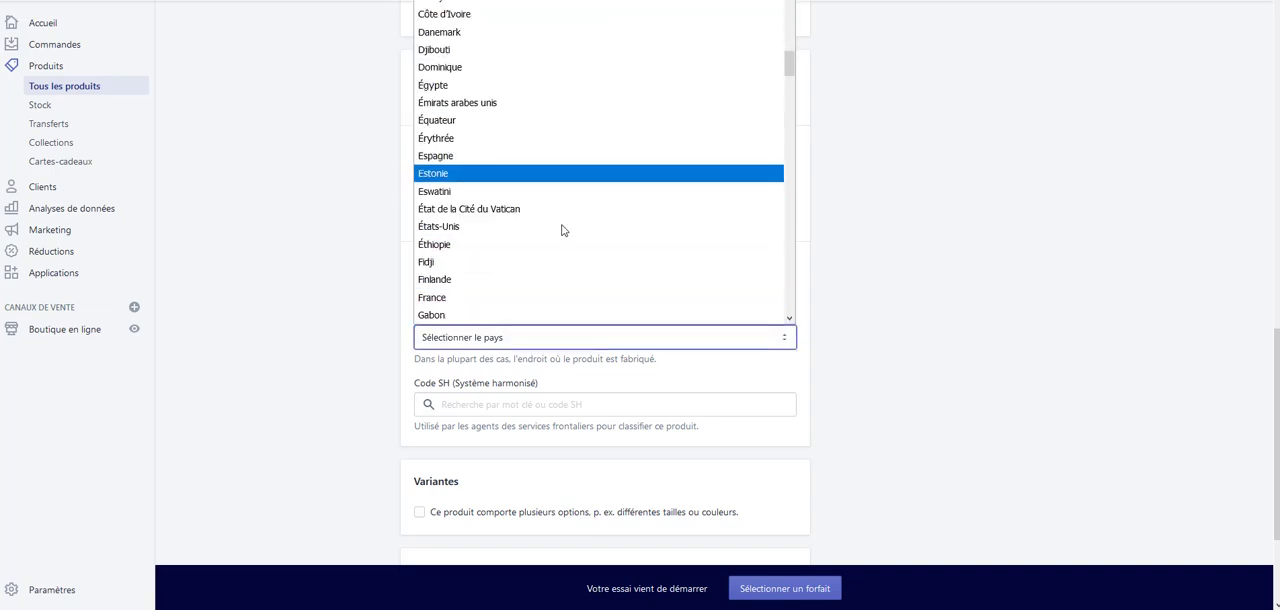
{"action": "left_click", "coordinate": [491, 305]}
{"action": "scroll", "coordinate": [703, 362], "scroll_direction": "down", "scroll_amount": 1}
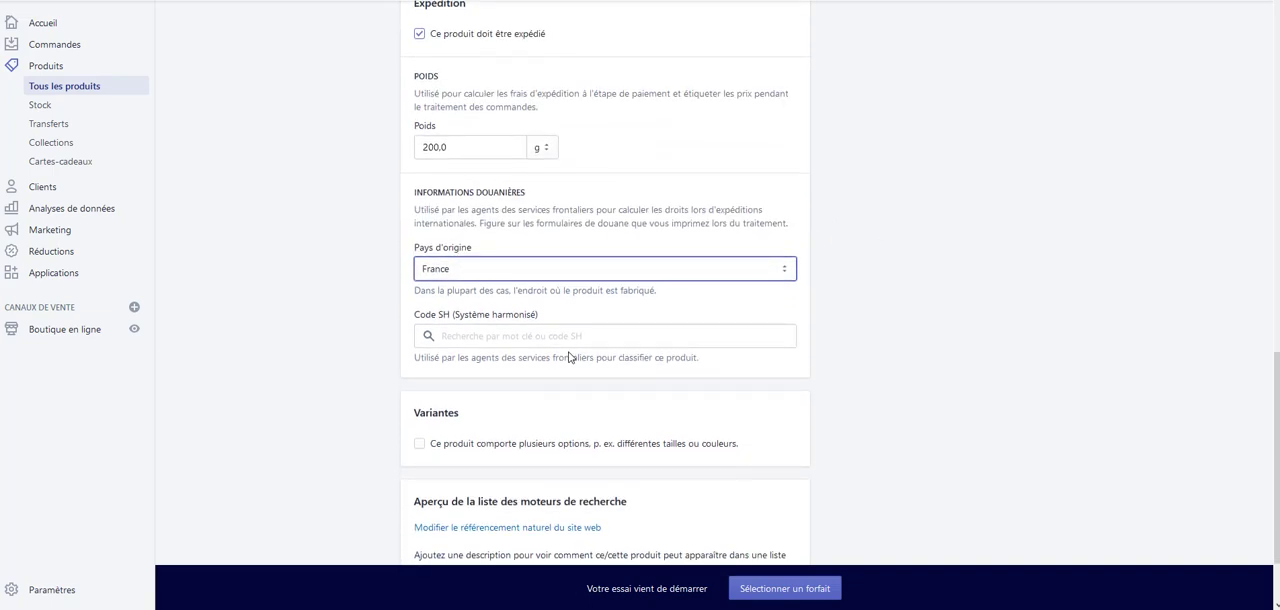
{"action": "scroll", "coordinate": [570, 357], "scroll_direction": "down", "scroll_amount": 1}
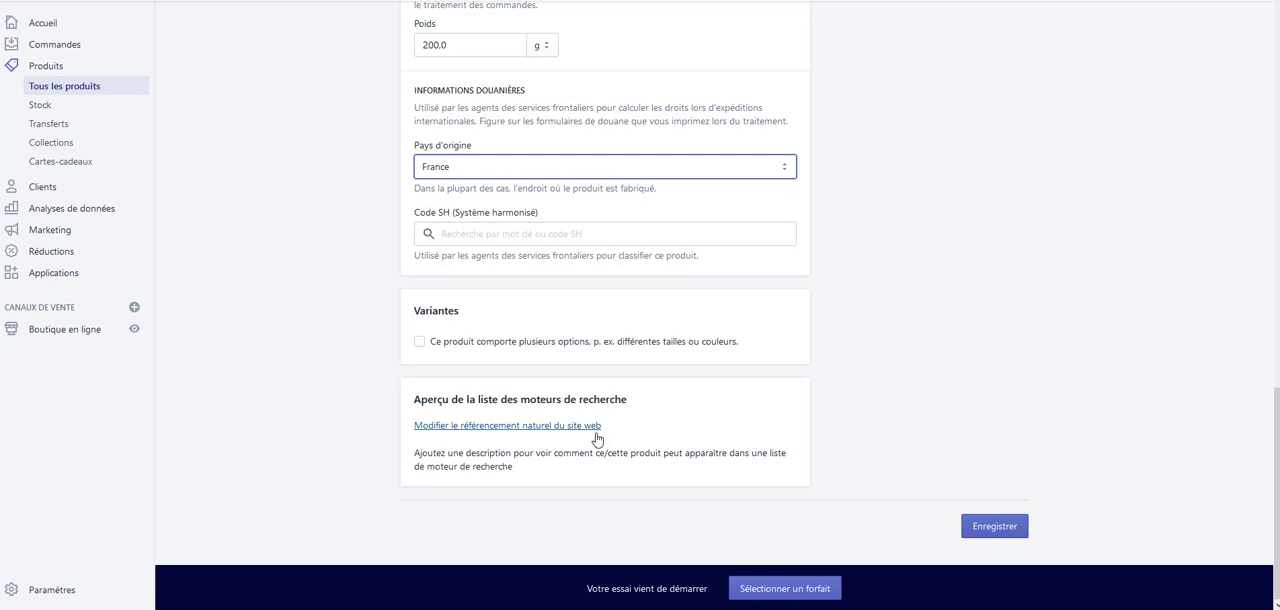
{"action": "left_click", "coordinate": [1019, 533]}
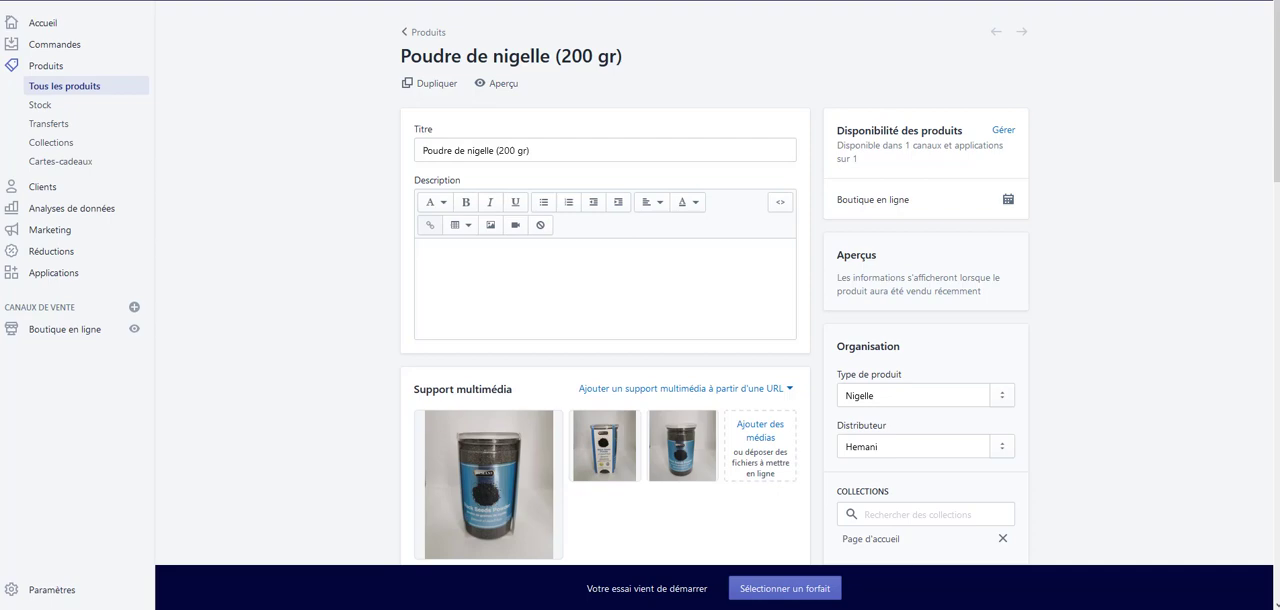
Open the online store in a new tab and look through its home page sections
{"action": "right_click", "coordinate": [134, 334]}
{"action": "left_click", "coordinate": [158, 346]}
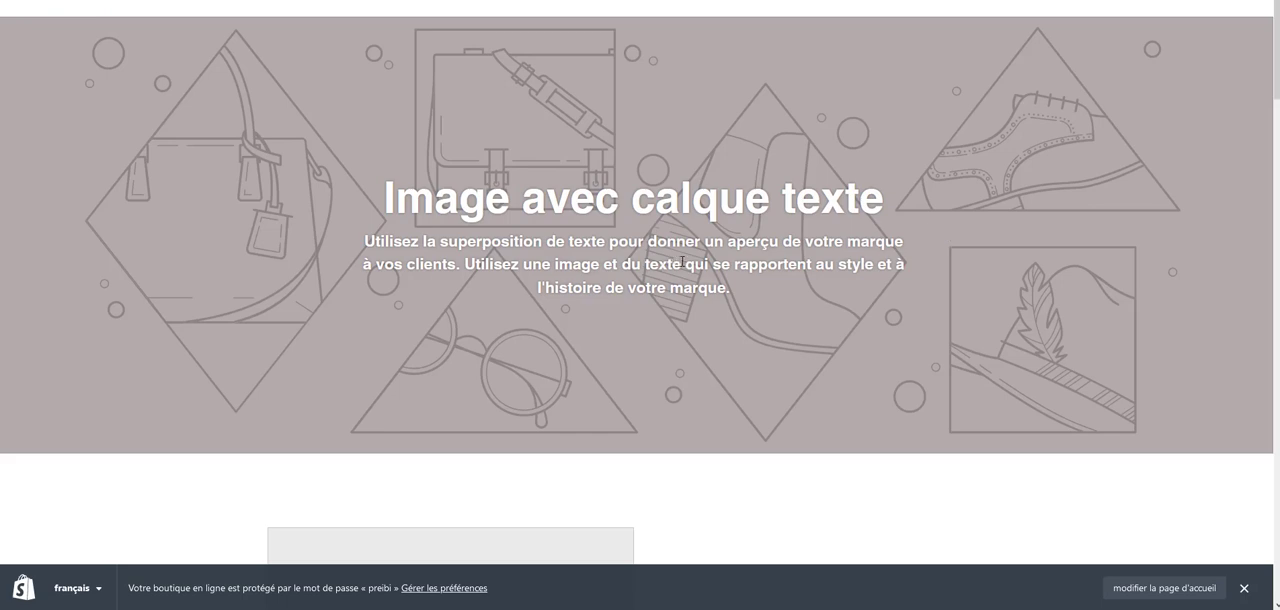
{"action": "scroll", "coordinate": [787, 145], "scroll_direction": "down", "scroll_amount": 3}
{"action": "scroll", "coordinate": [854, 323], "scroll_direction": "down", "scroll_amount": 7}
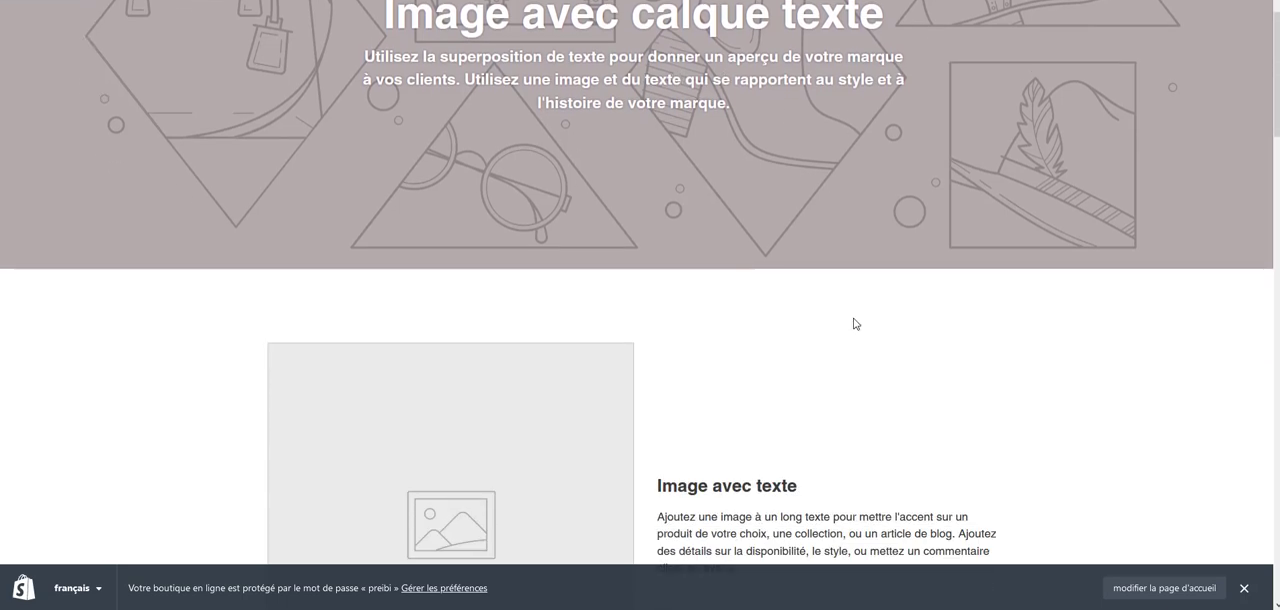
{"action": "scroll", "coordinate": [857, 290], "scroll_direction": "down", "scroll_amount": 3}
{"action": "scroll", "coordinate": [857, 290], "scroll_direction": "down", "scroll_amount": 20}
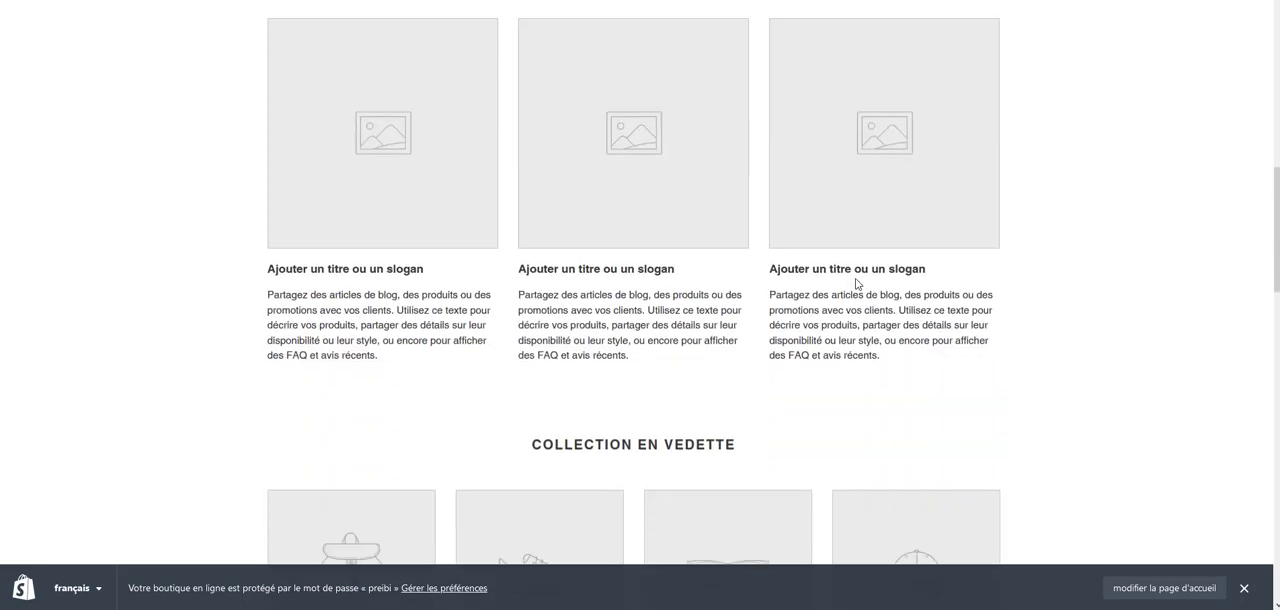
{"action": "scroll", "coordinate": [857, 295], "scroll_direction": "down", "scroll_amount": 6}
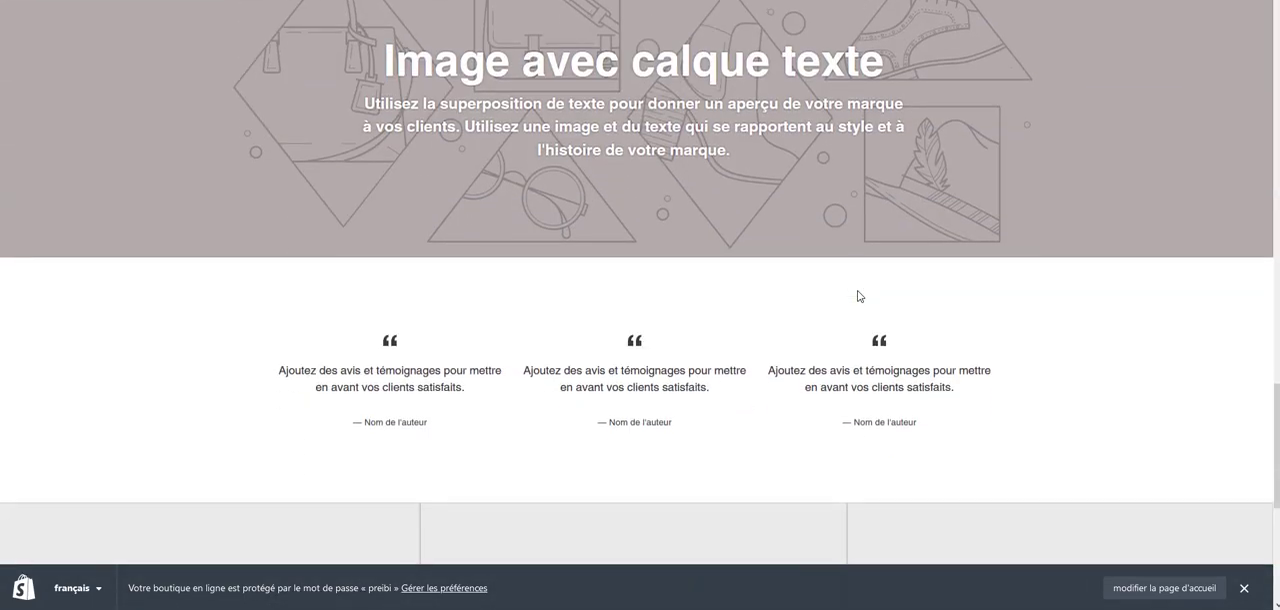
{"action": "scroll", "coordinate": [862, 286], "scroll_direction": "up", "scroll_amount": 7}
{"action": "scroll", "coordinate": [862, 267], "scroll_direction": "up", "scroll_amount": 5}
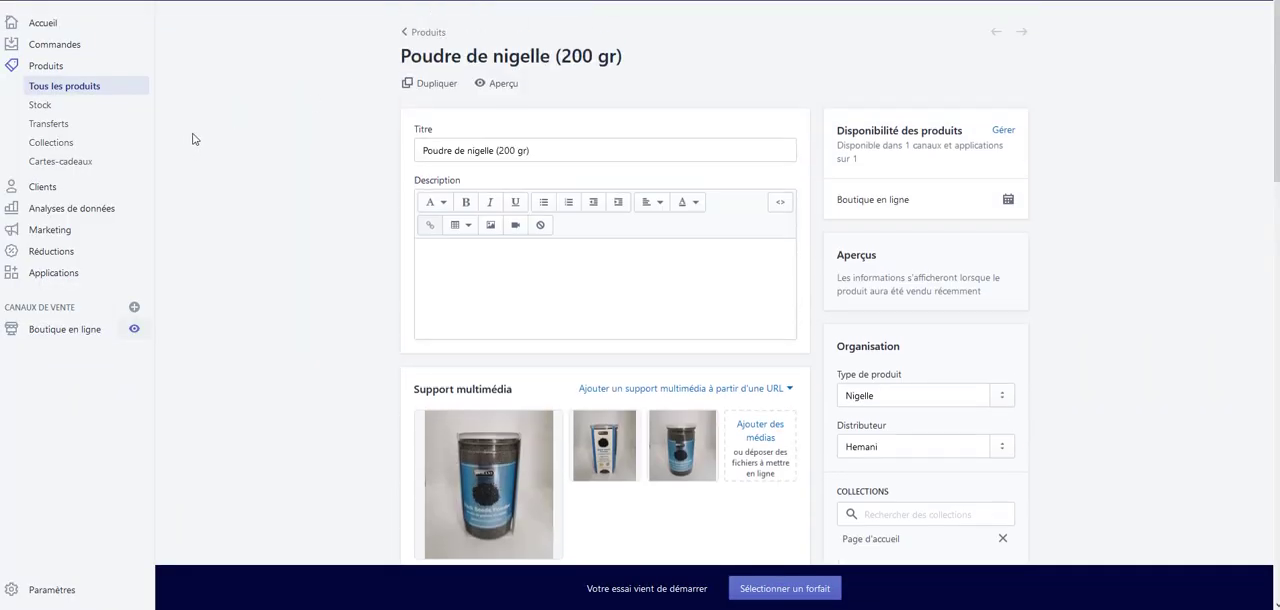
Review the saved product's media and price sections, and return to the store admin's home page
{"action": "scroll", "coordinate": [195, 139], "scroll_direction": "down", "scroll_amount": 3}
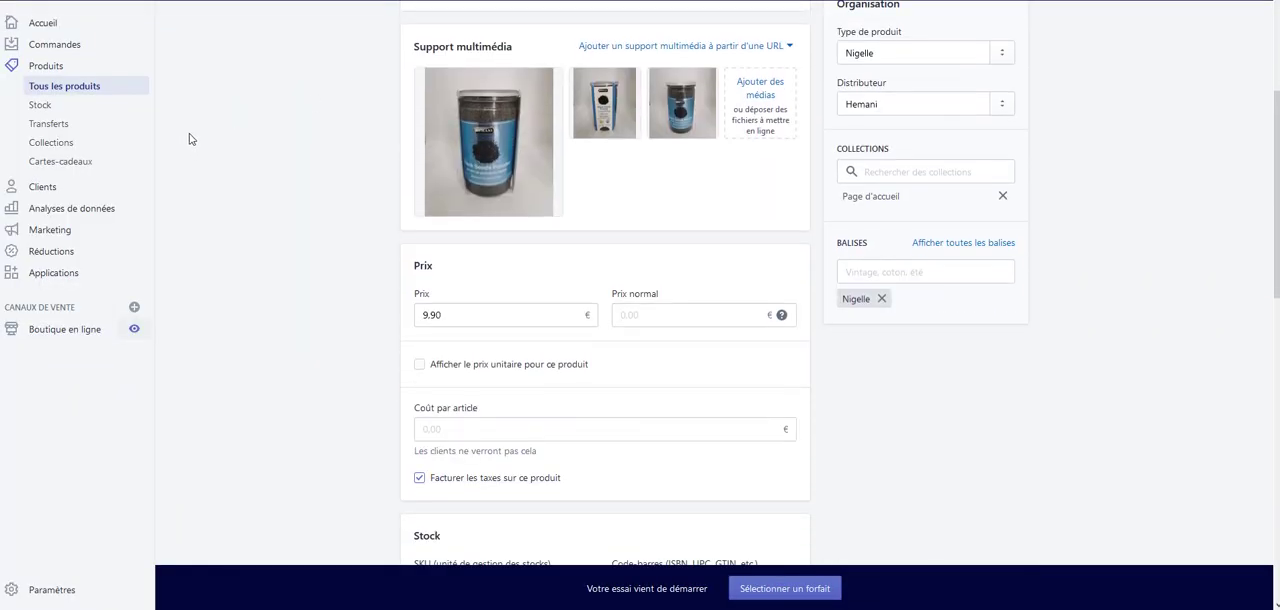
{"action": "left_click", "coordinate": [53, 30]}
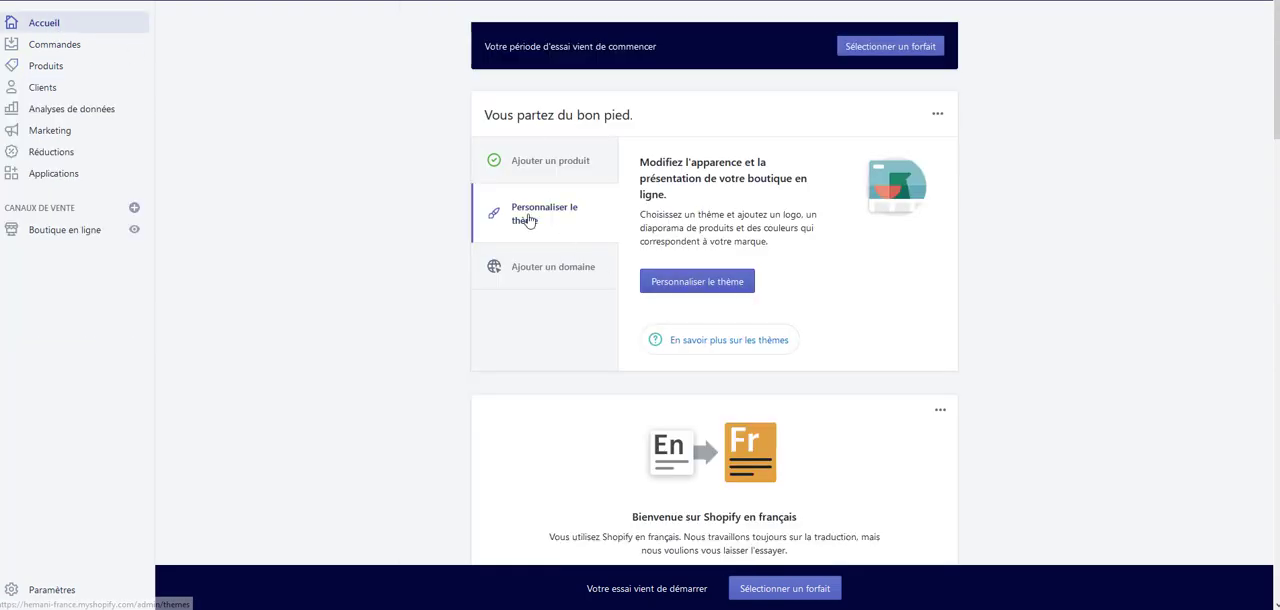